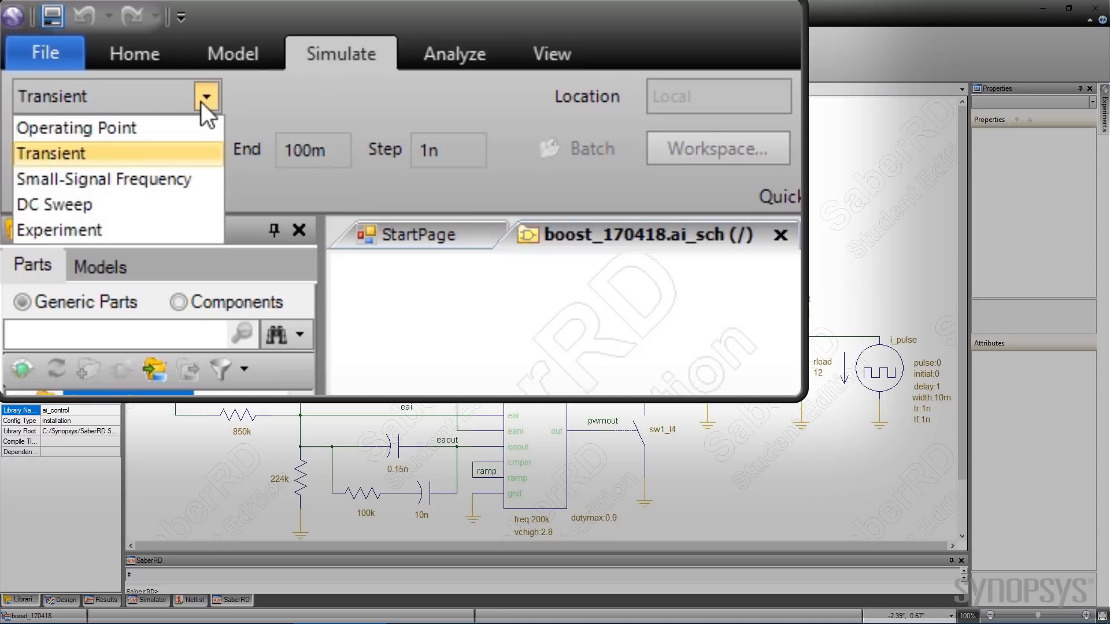
Step: Switch the simulation type to Experiment and create a new experiment with the identifier "startup"
{"action": "left_click", "coordinate": [150, 230]}
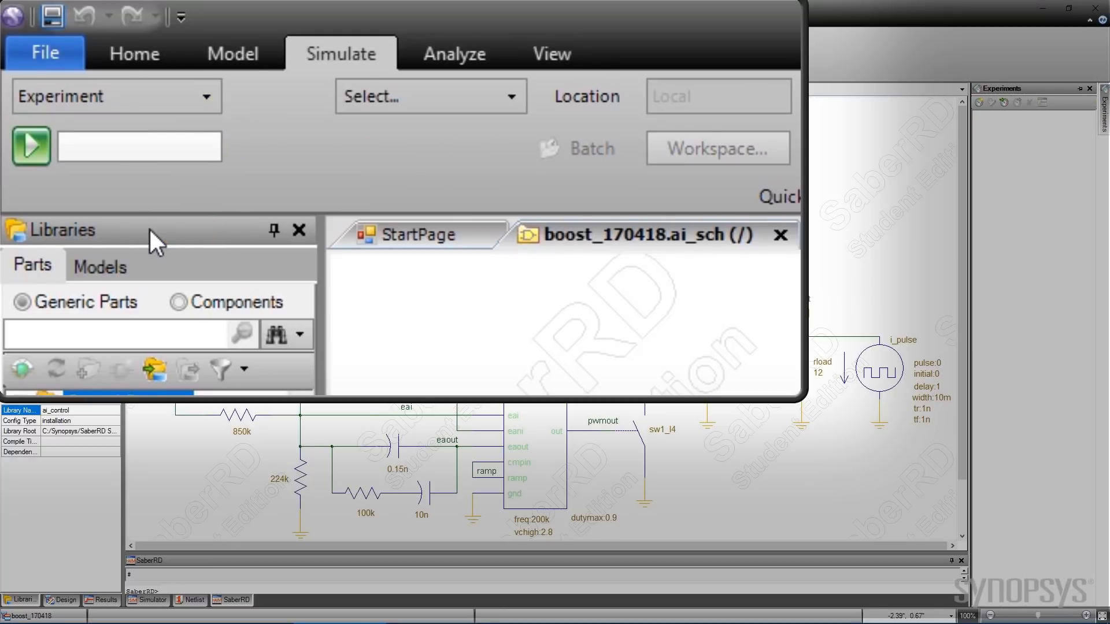
{"action": "left_click", "coordinate": [512, 96]}
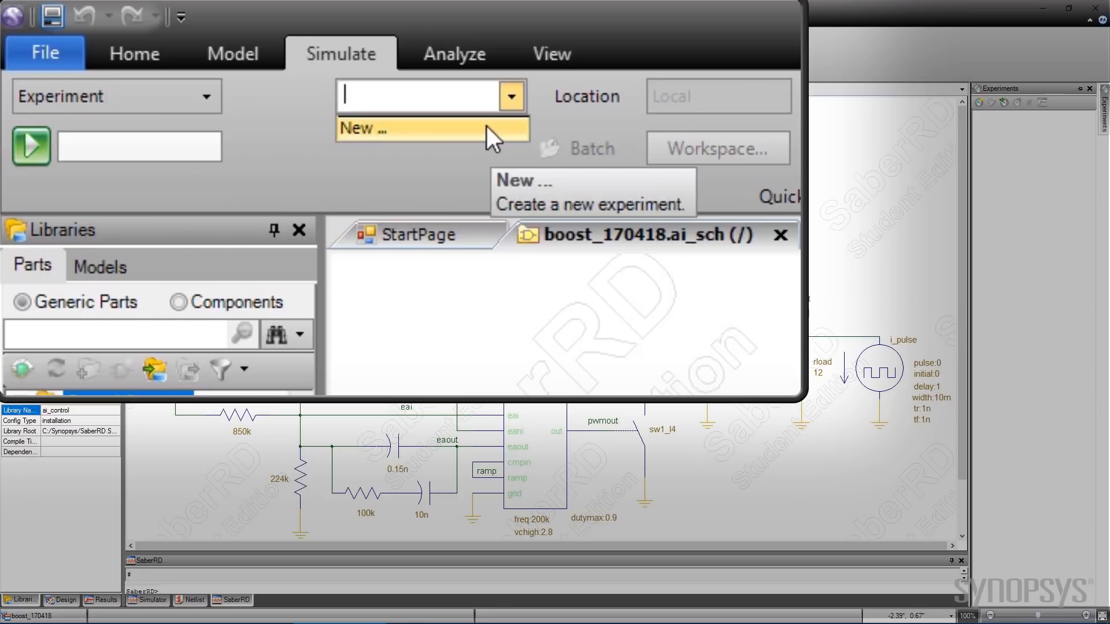
{"action": "left_click", "coordinate": [485, 123]}
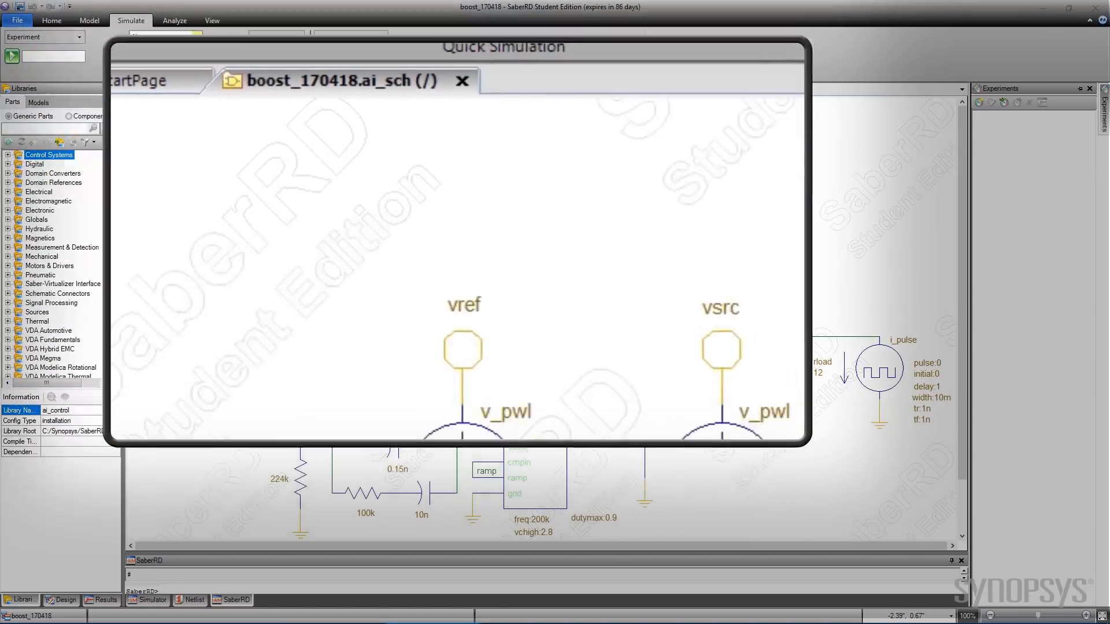
{"action": "type", "text": "startup"}
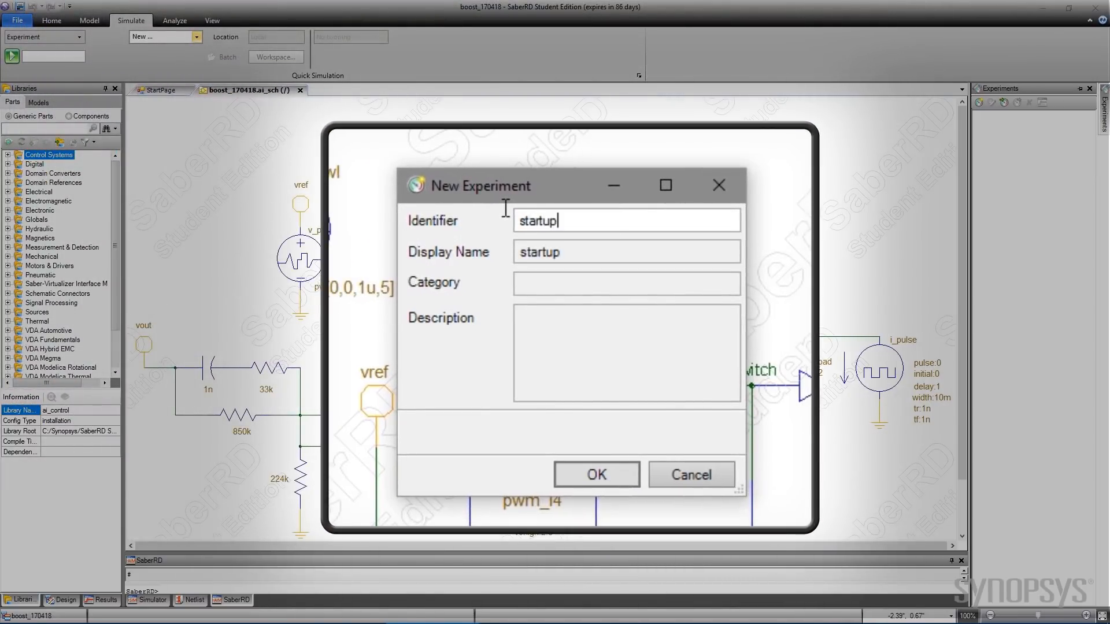
{"action": "key", "text": "Return"}
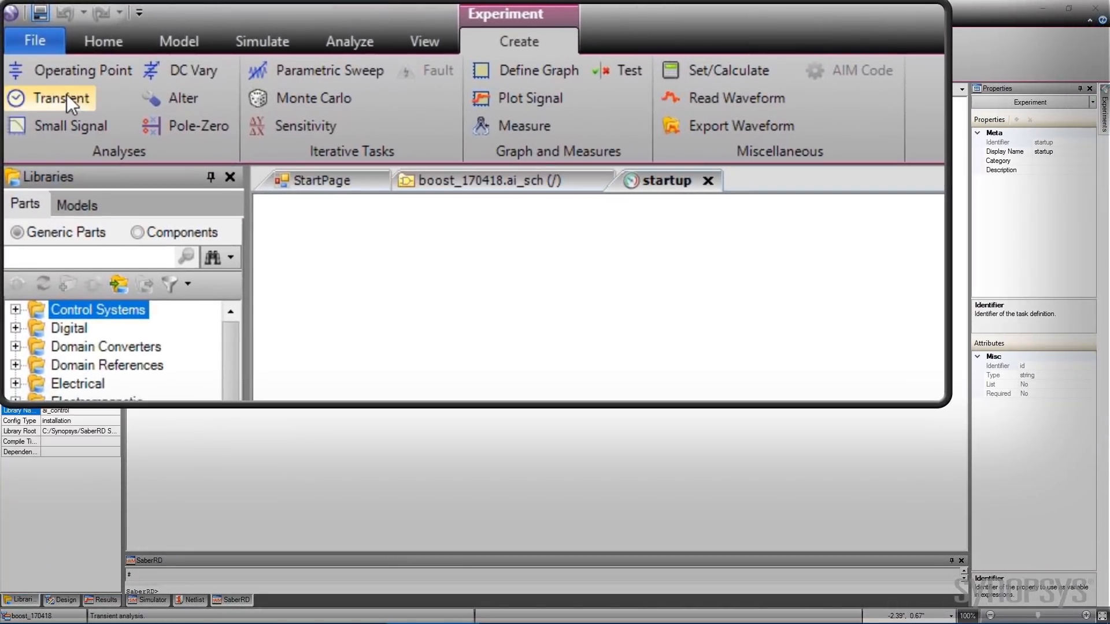
Step: Add a transient analysis to the startup experiment with an end time of 30m and a time step of 1n
{"action": "left_click", "coordinate": [50, 80]}
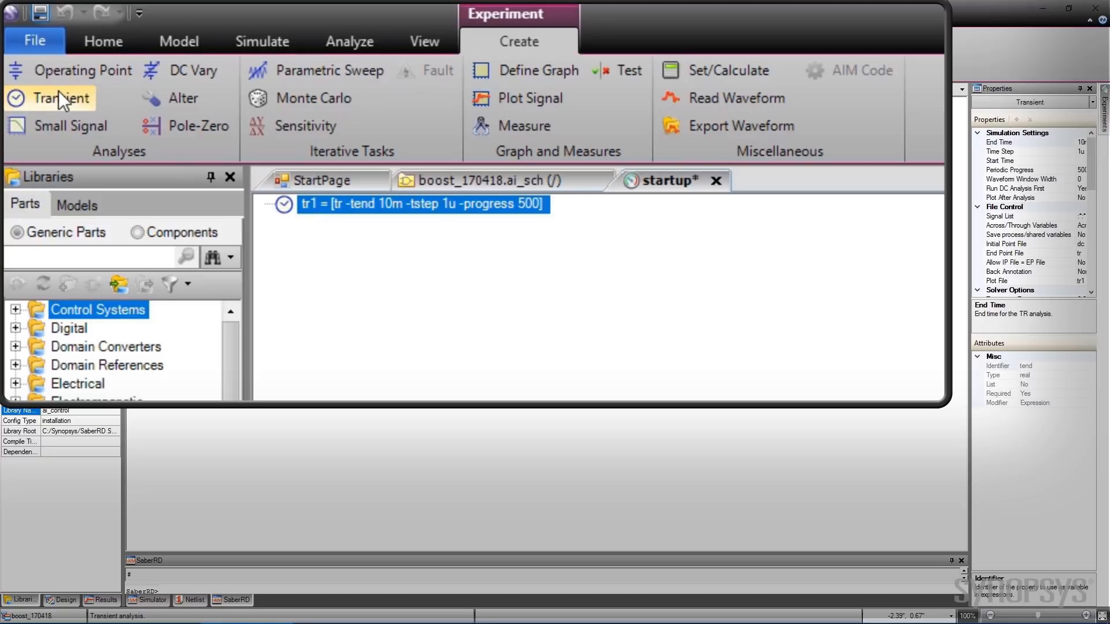
{"action": "double_click", "coordinate": [387, 205]}
{"action": "type", "text": "30m"}
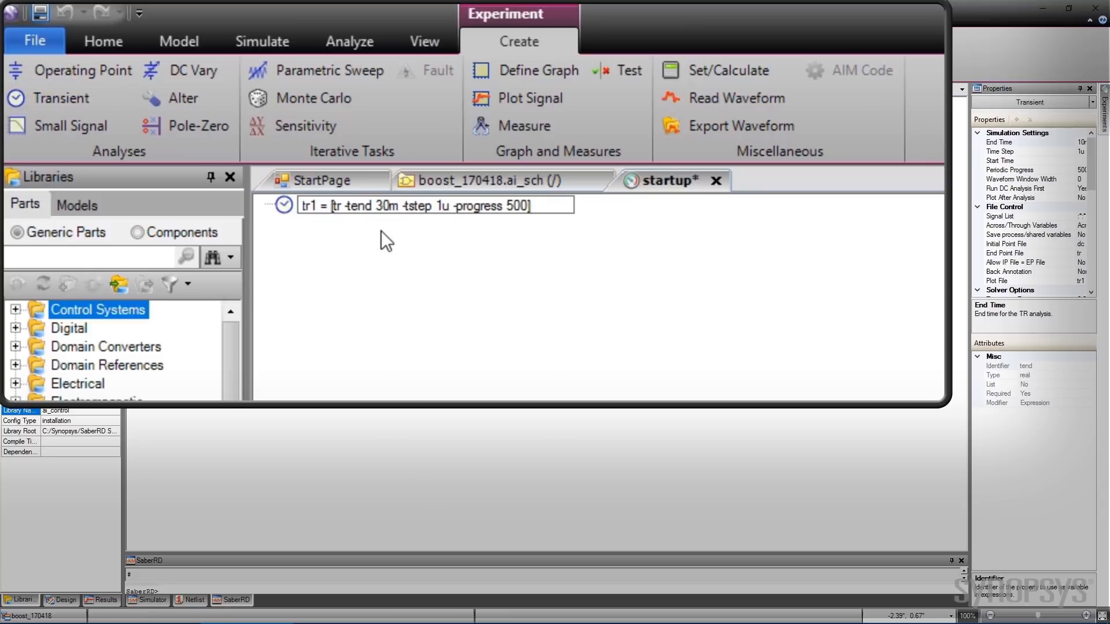
{"action": "key", "text": "Tab"}
{"action": "type", "text": "1n"}
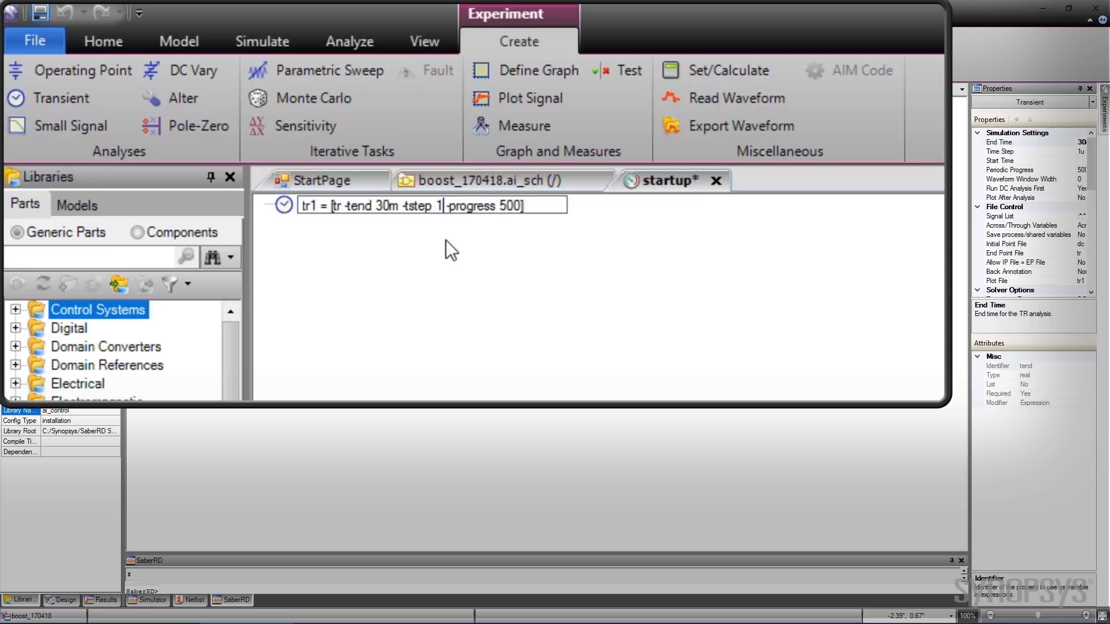
{"action": "key", "text": "Return"}
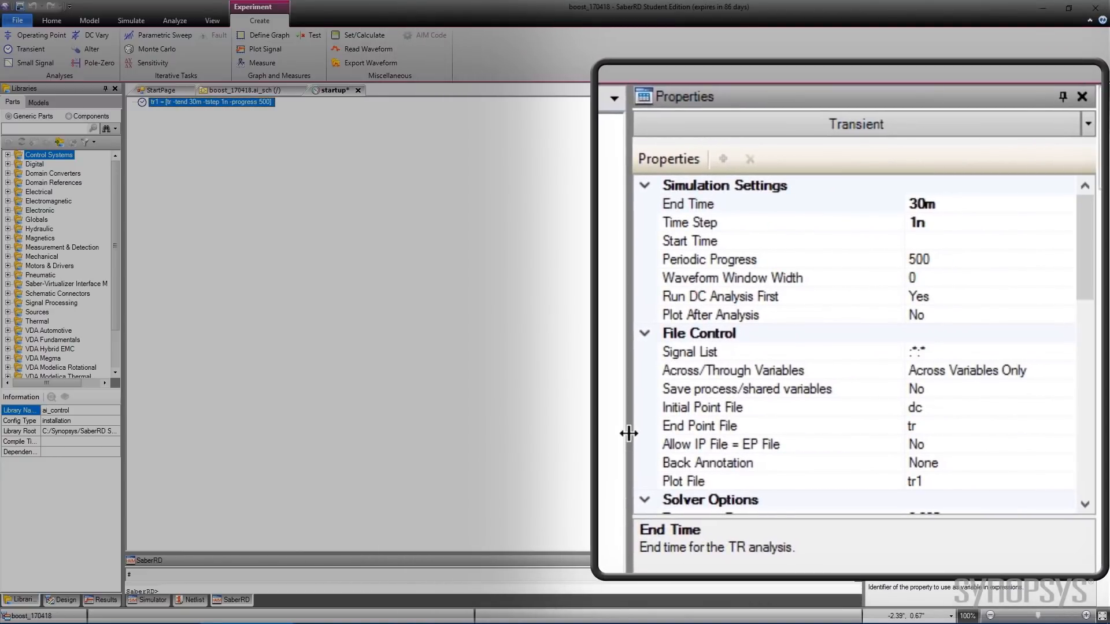
Step: Set the signal list of the startup transient analysis to All Signals
{"action": "left_click", "coordinate": [1035, 348]}
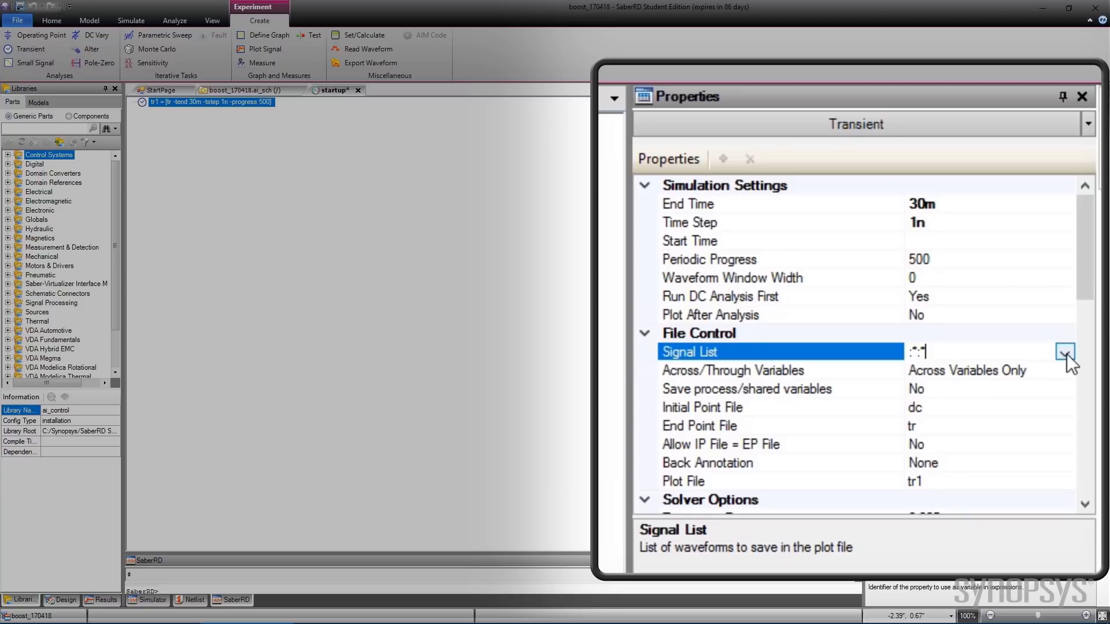
{"action": "left_click", "coordinate": [1064, 353]}
{"action": "left_click", "coordinate": [956, 388]}
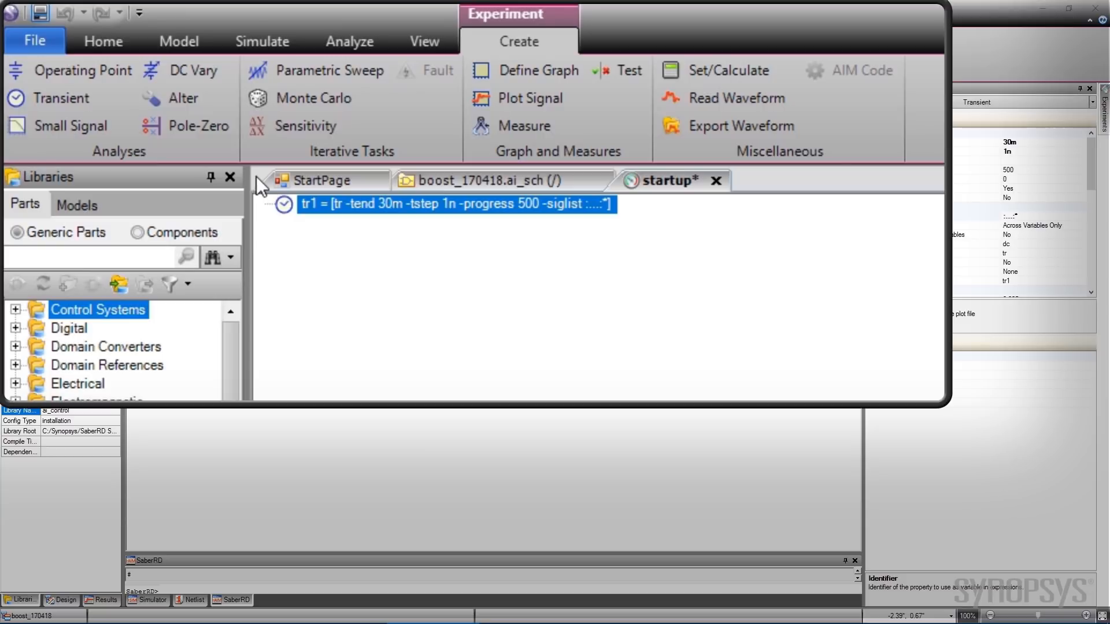
Step: Add a graph definition to the startup experiment and set its output variable to important_signals
{"action": "left_click", "coordinate": [501, 71]}
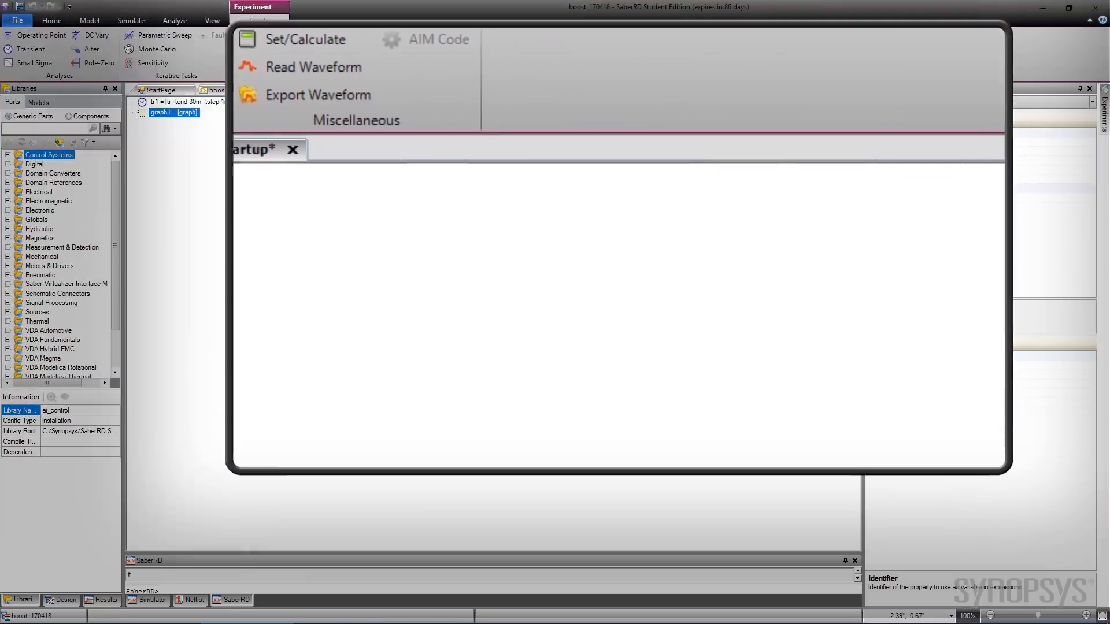
{"action": "left_click", "coordinate": [813, 313]}
{"action": "key", "text": "BackSpace"}
{"action": "key", "text": "BackSpace"}
{"action": "key", "text": "BackSpace"}
{"action": "key", "text": "BackSpace"}
{"action": "key", "text": "BackSpace"}
{"action": "key", "text": "BackSpace"}
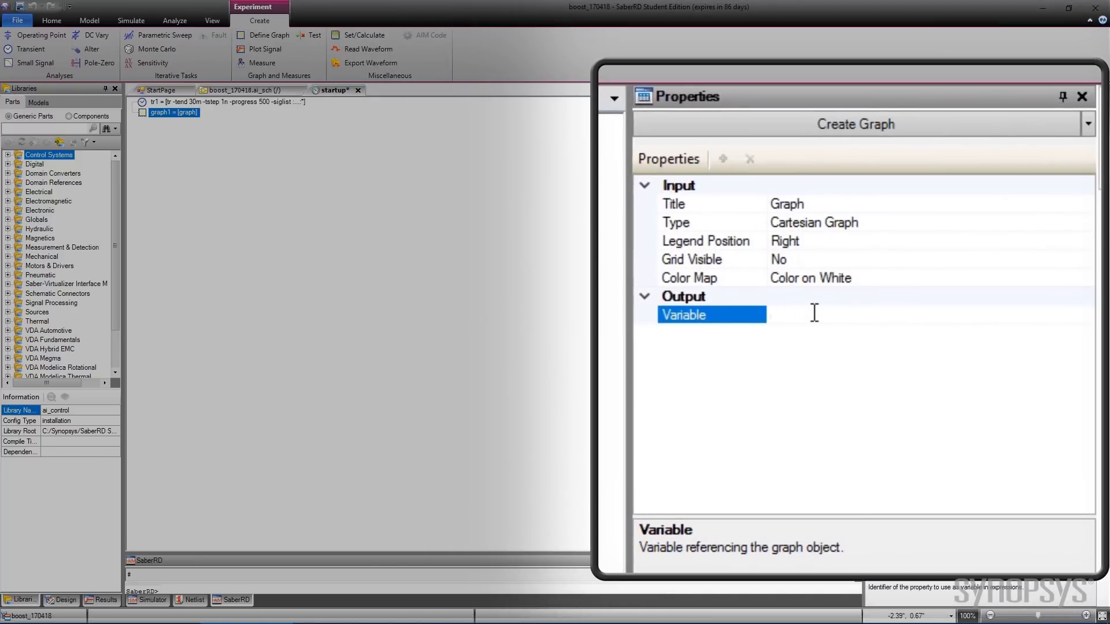
{"action": "type", "text": "important_signals"}
{"action": "key", "text": "Return"}
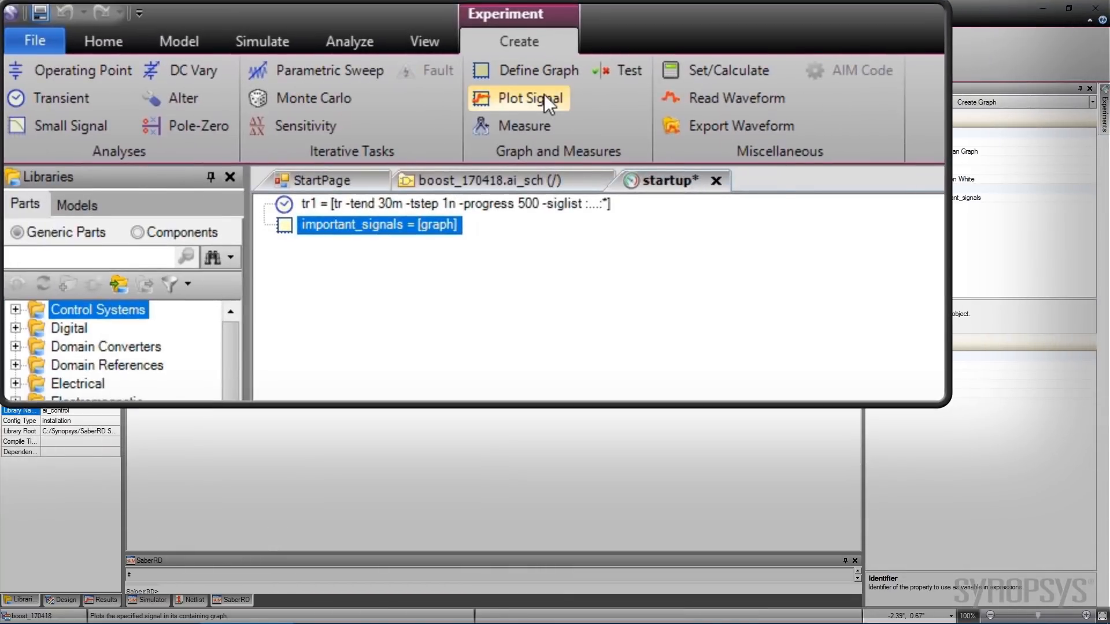
Step: Add a signal plot under the important_signals graph that shows vout of boost_170418 from the tr1 results
{"action": "left_click", "coordinate": [270, 49]}
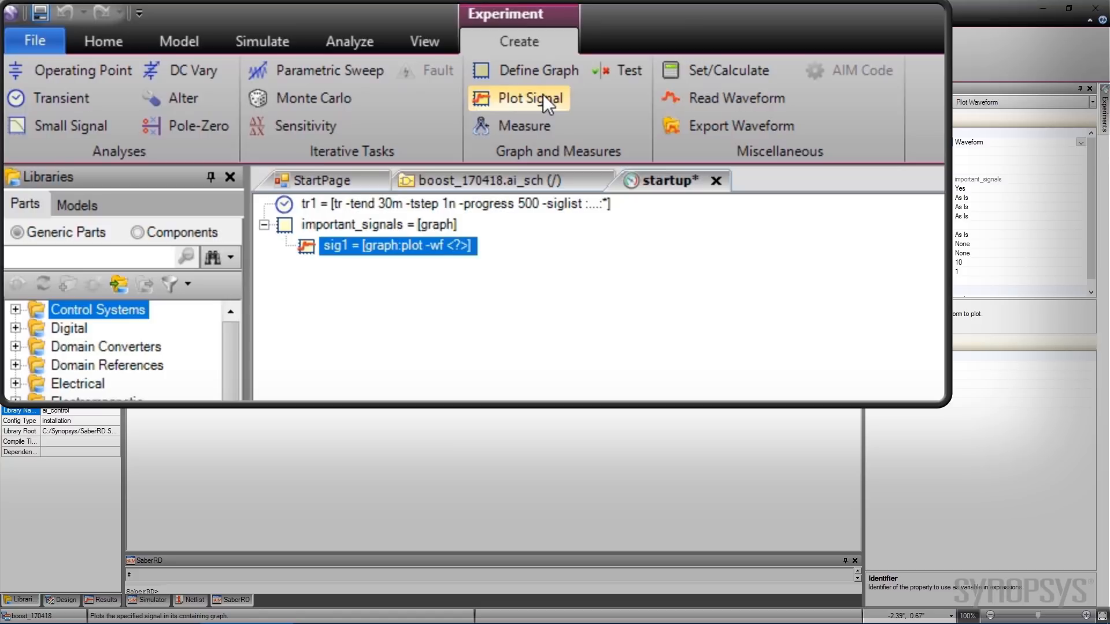
{"action": "left_click", "coordinate": [457, 247]}
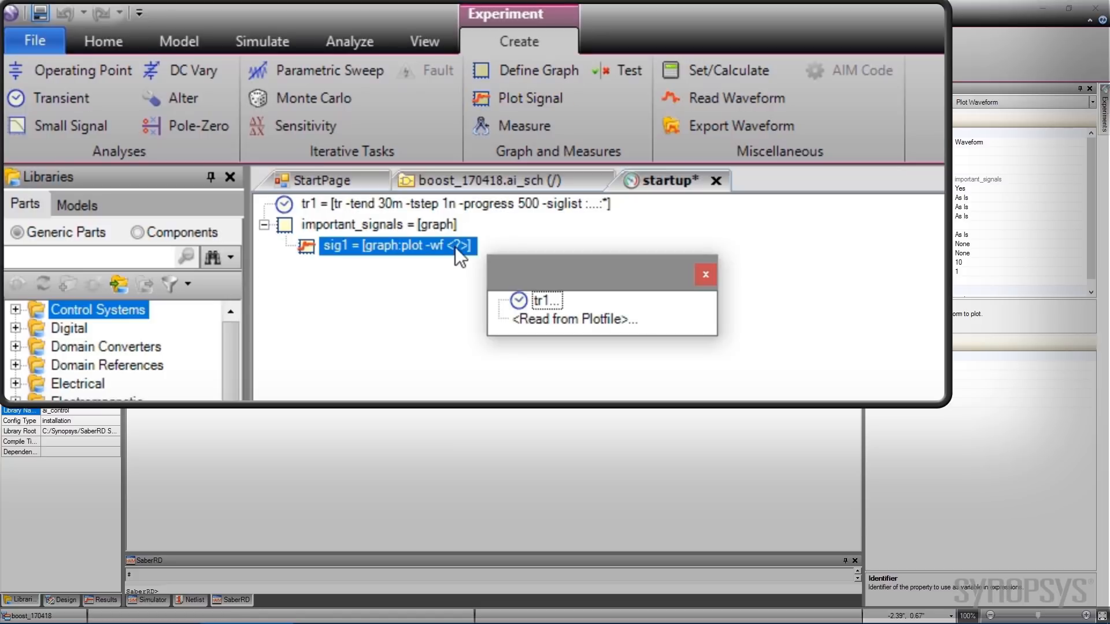
{"action": "left_click", "coordinate": [537, 296]}
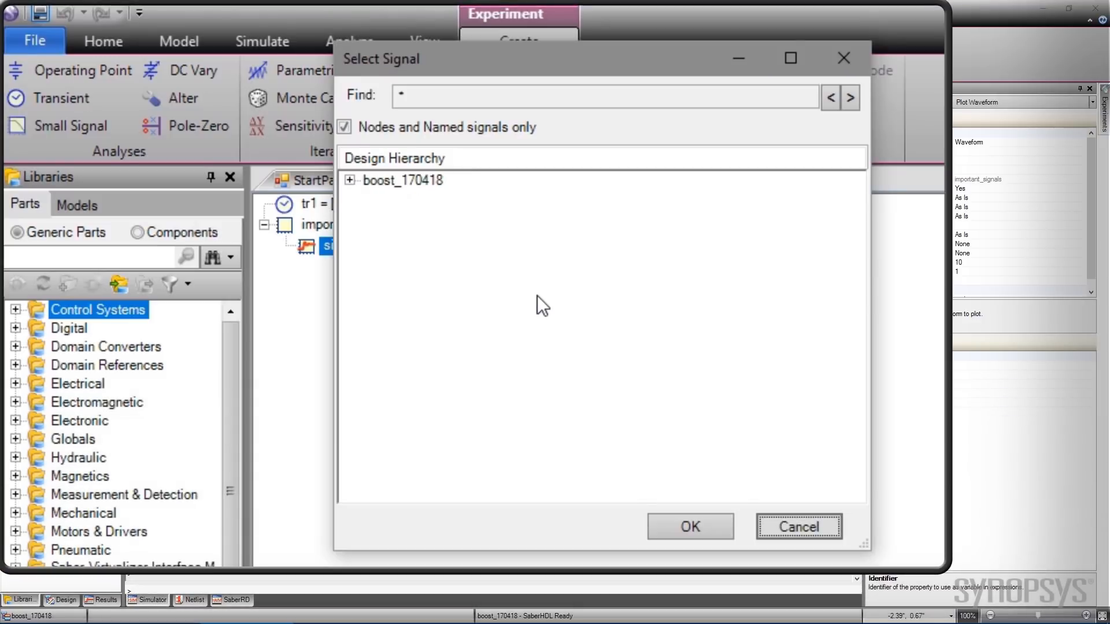
{"action": "left_click", "coordinate": [349, 181]}
{"action": "scroll", "coordinate": [428, 232], "scroll_direction": "down", "scroll_amount": 3}
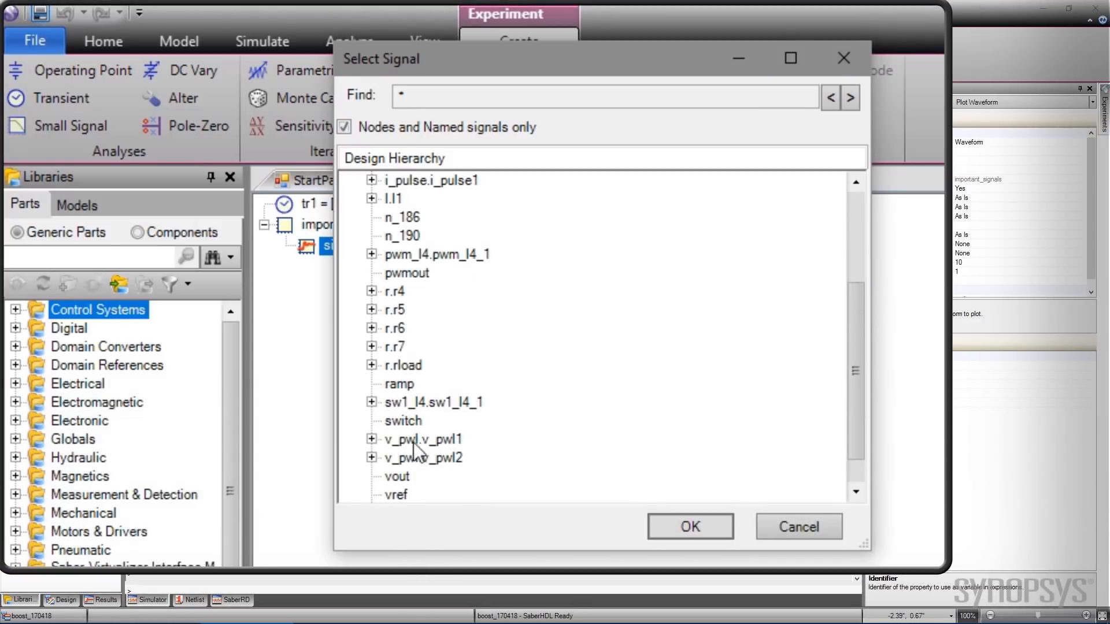
{"action": "left_click", "coordinate": [397, 476]}
{"action": "left_click", "coordinate": [690, 527]}
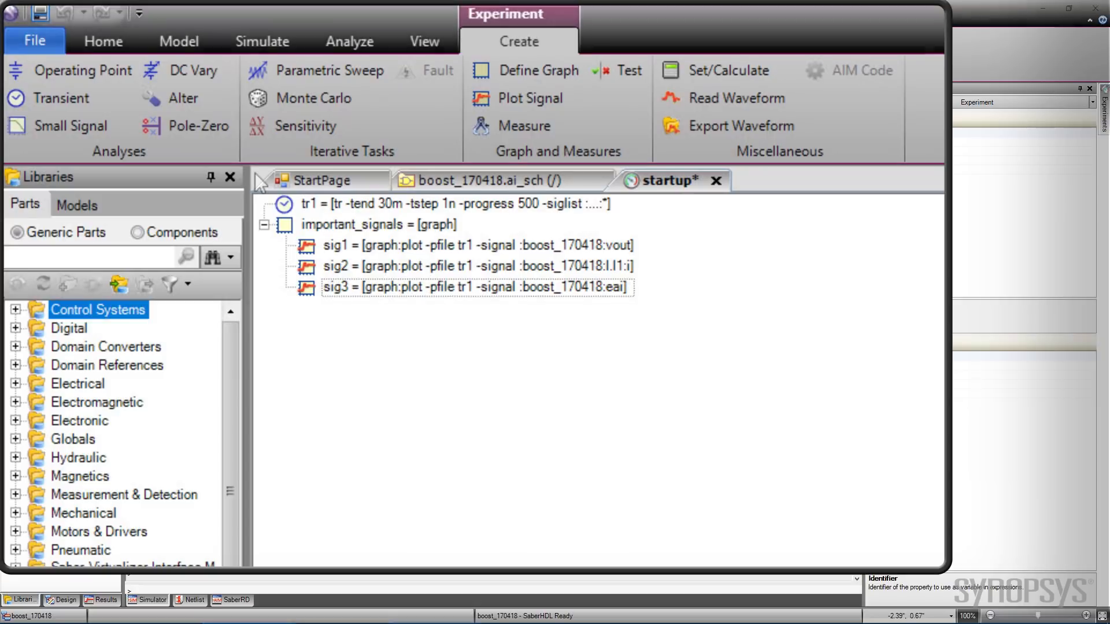
Step: Run the startup experiment and open its important_signals graph from the results
{"action": "left_click", "coordinate": [262, 40]}
{"action": "left_click", "coordinate": [22, 109]}
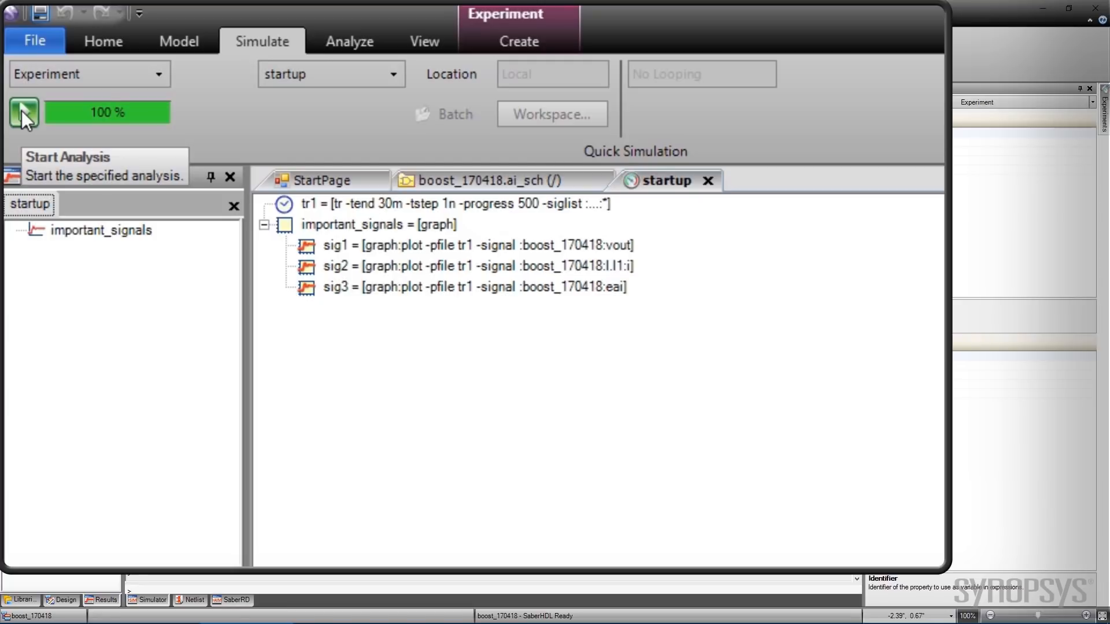
{"action": "double_click", "coordinate": [48, 234]}
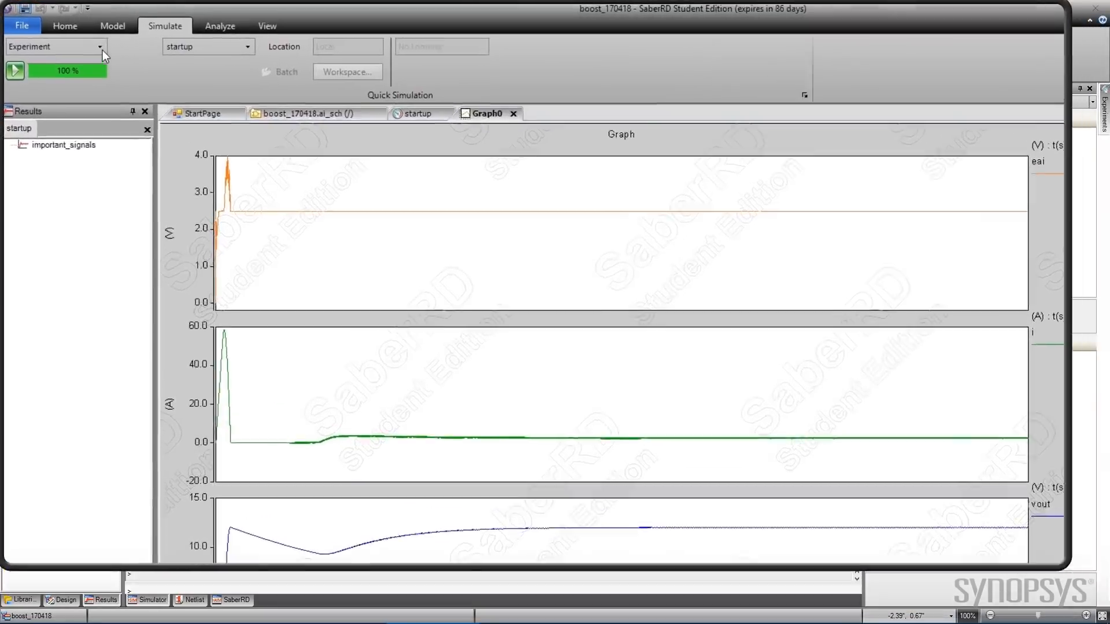
Step: Create another new experiment with the identifier "impulse"
{"action": "left_click", "coordinate": [80, 36]}
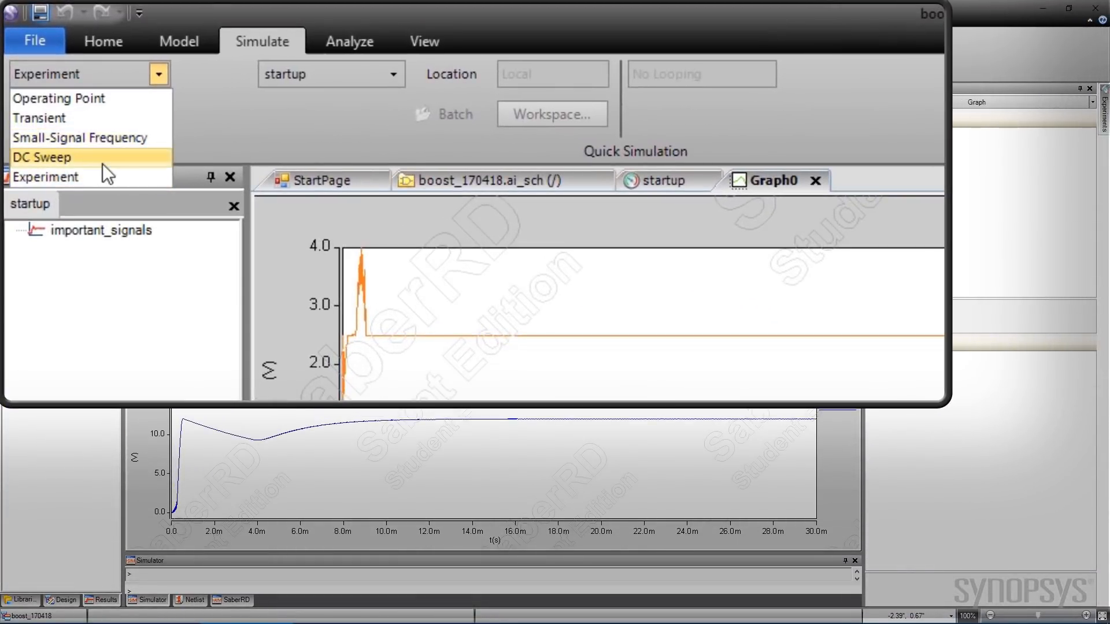
{"action": "left_click", "coordinate": [99, 182]}
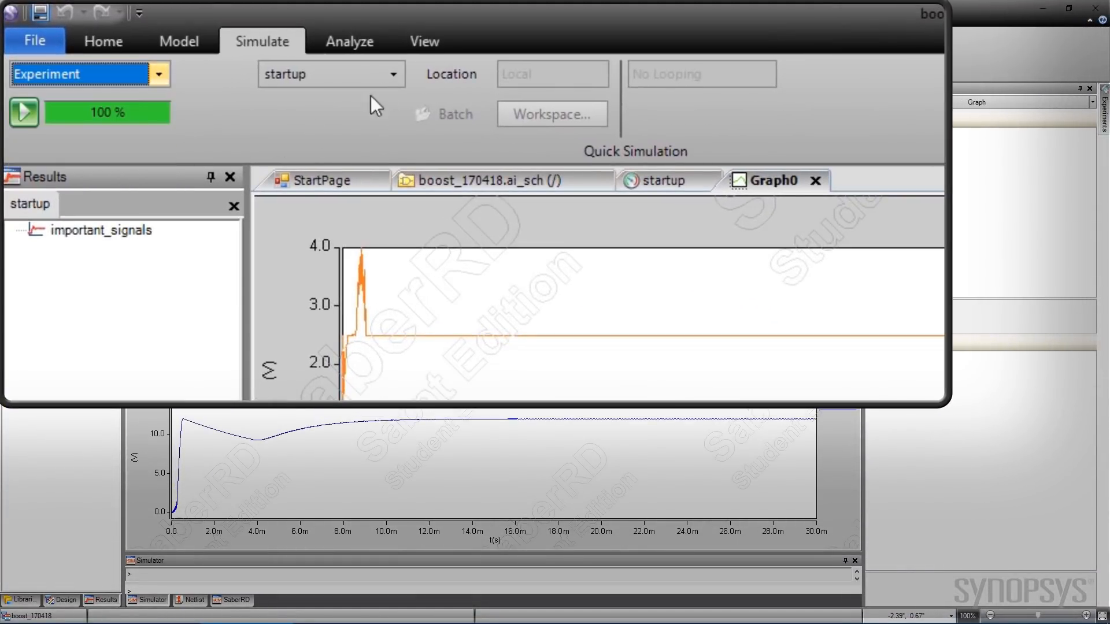
{"action": "left_click", "coordinate": [393, 75]}
{"action": "left_click", "coordinate": [356, 120]}
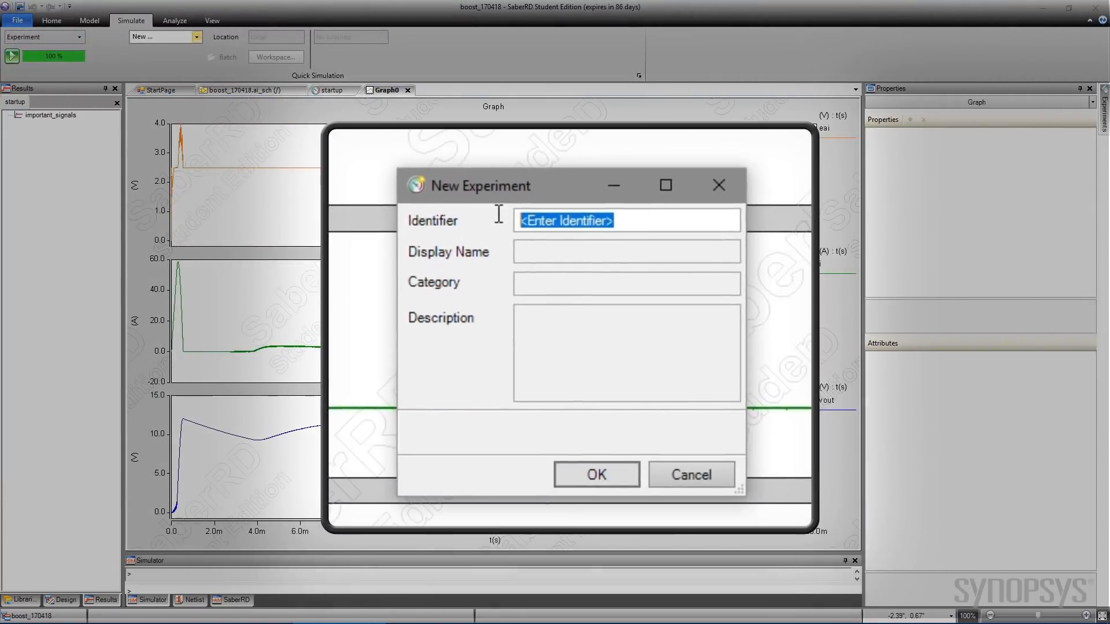
{"action": "type", "text": "impulse"}
{"action": "key", "text": "Return"}
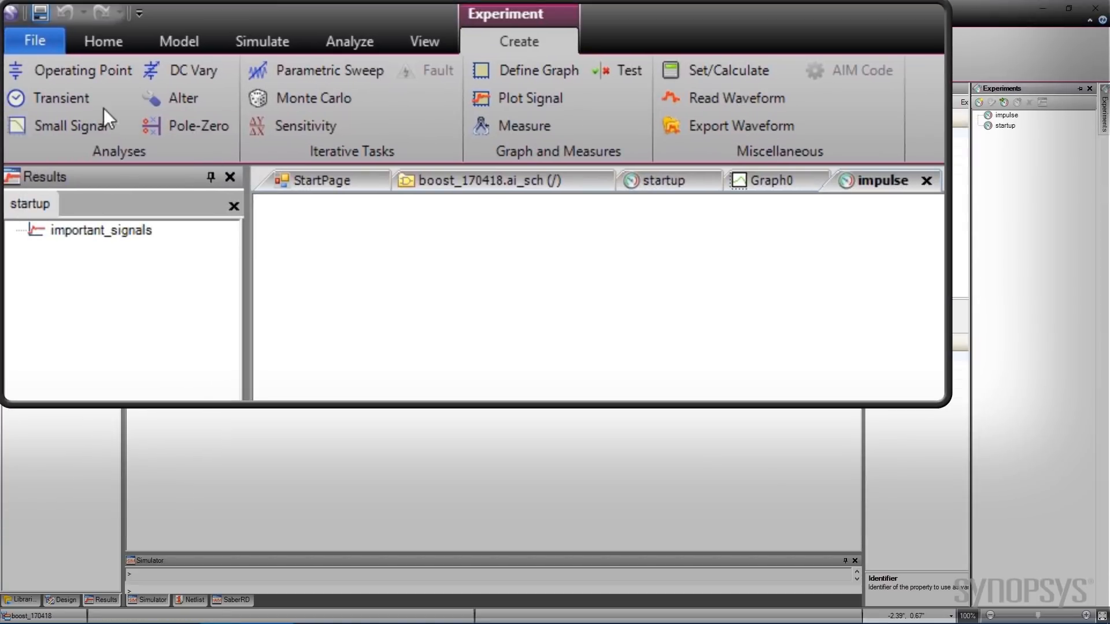
Step: Add a transient analysis to the impulse experiment with start time 30m, time step 1n and end time 50m
{"action": "left_click", "coordinate": [72, 92]}
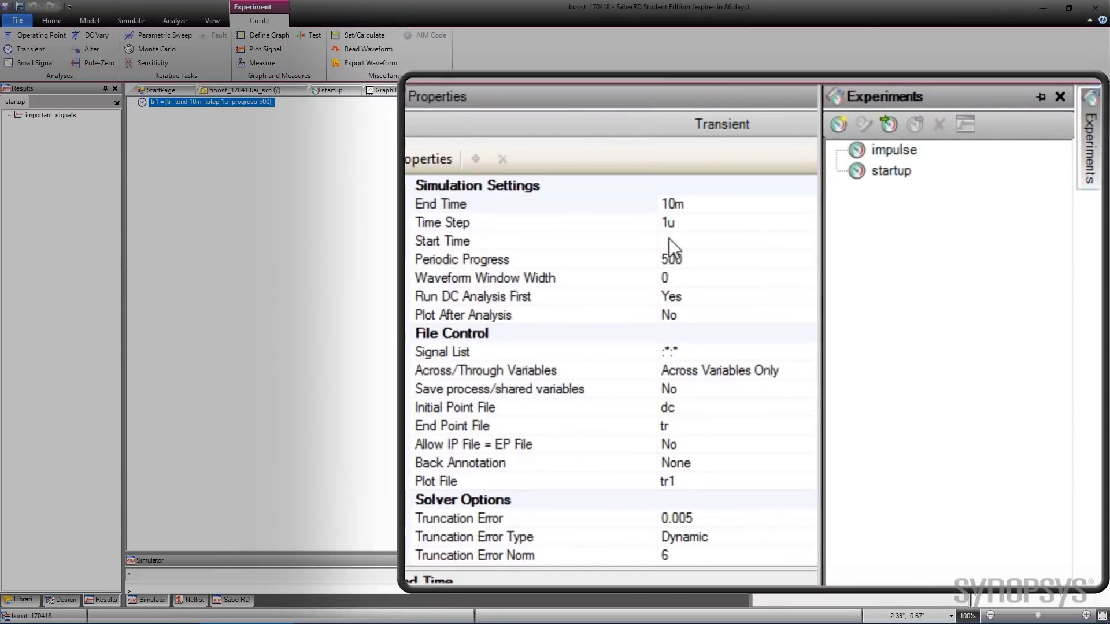
{"action": "left_click", "coordinate": [668, 238]}
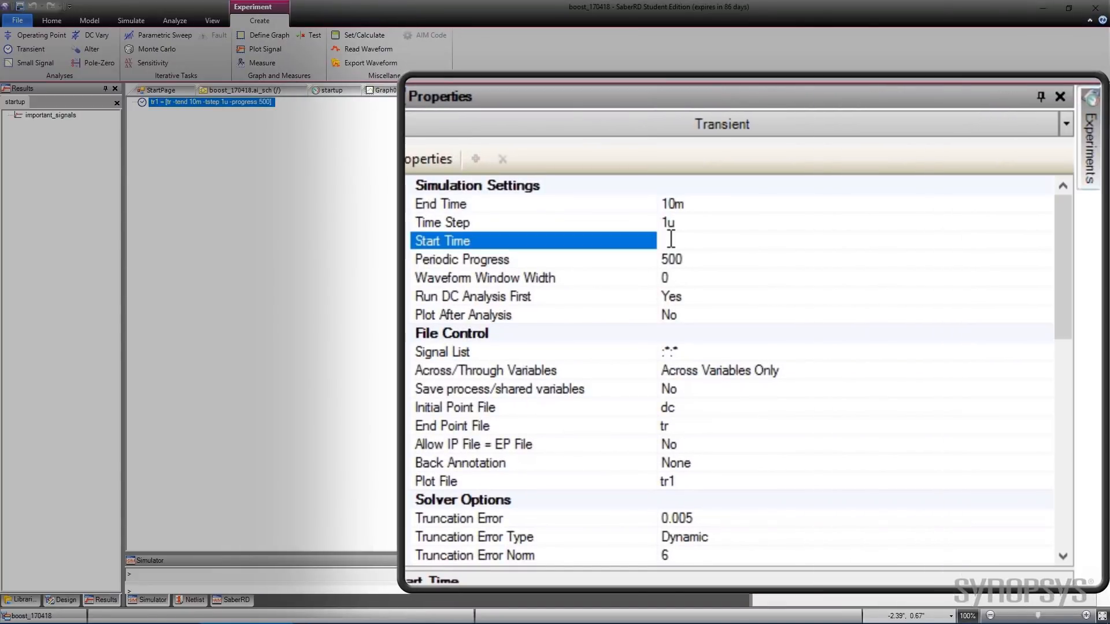
{"action": "type", "text": "30m"}
{"action": "left_click", "coordinate": [694, 223]}
{"action": "key", "text": "BackSpace"}
{"action": "type", "text": "n"}
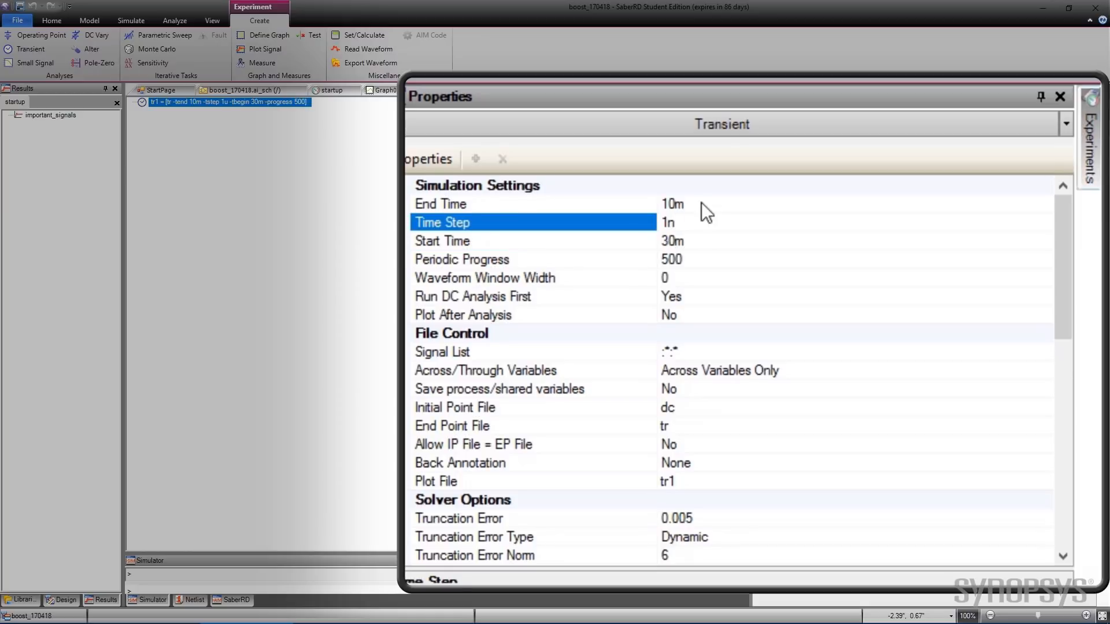
{"action": "double_click", "coordinate": [701, 202]}
{"action": "type", "text": "50m"}
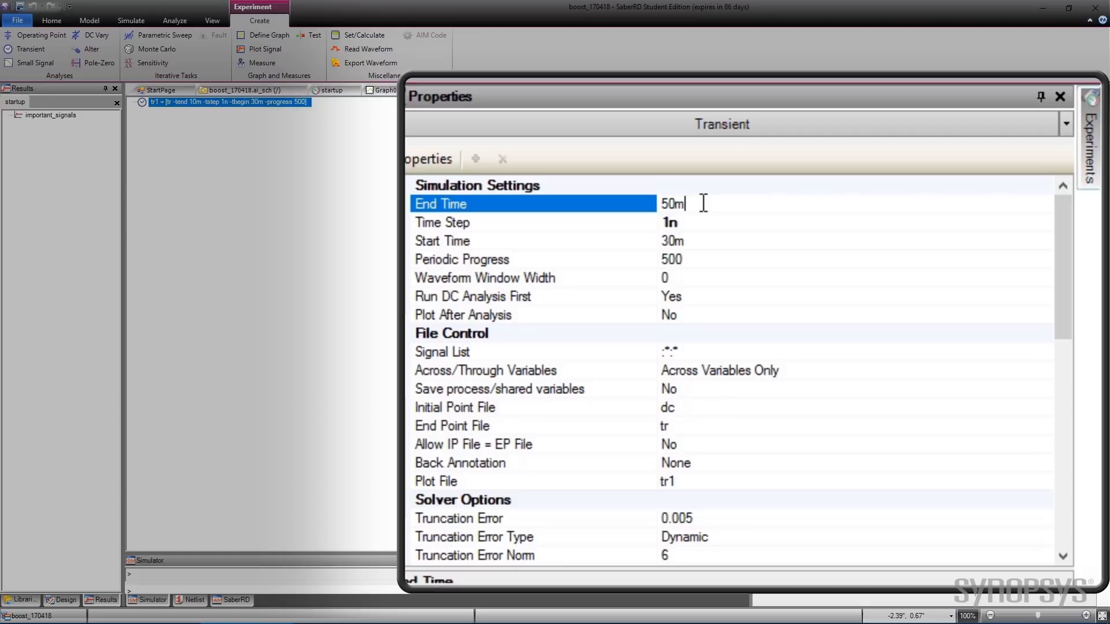
Step: Set Run DC Analysis First to No and the initial point file to tr for the impulse transient analysis
{"action": "left_click", "coordinate": [745, 295]}
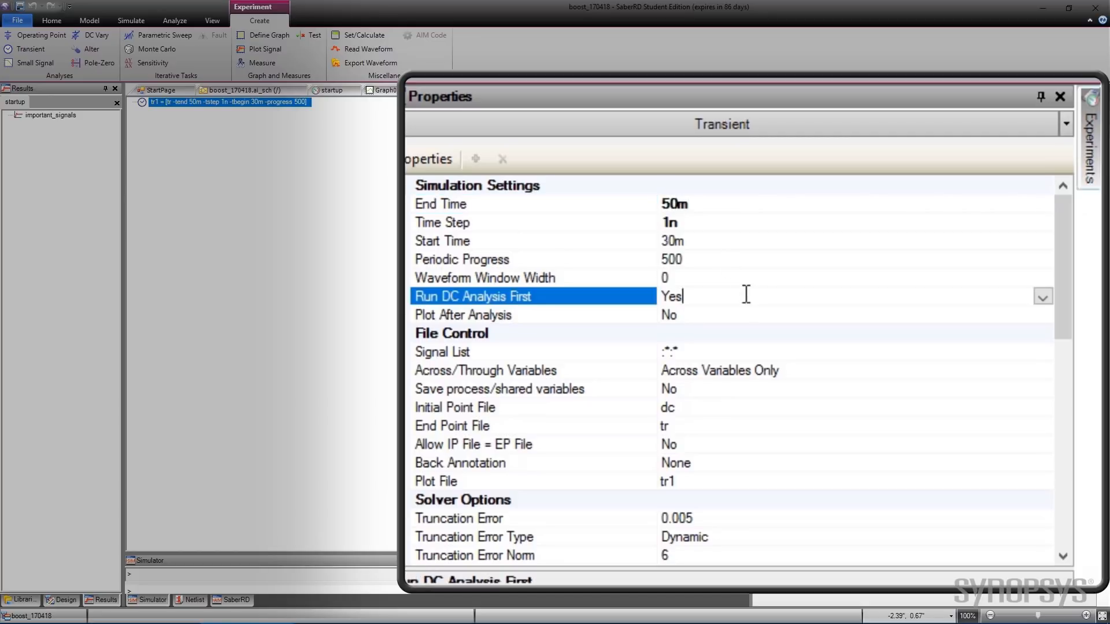
{"action": "left_click", "coordinate": [1042, 297]}
{"action": "left_click", "coordinate": [994, 313]}
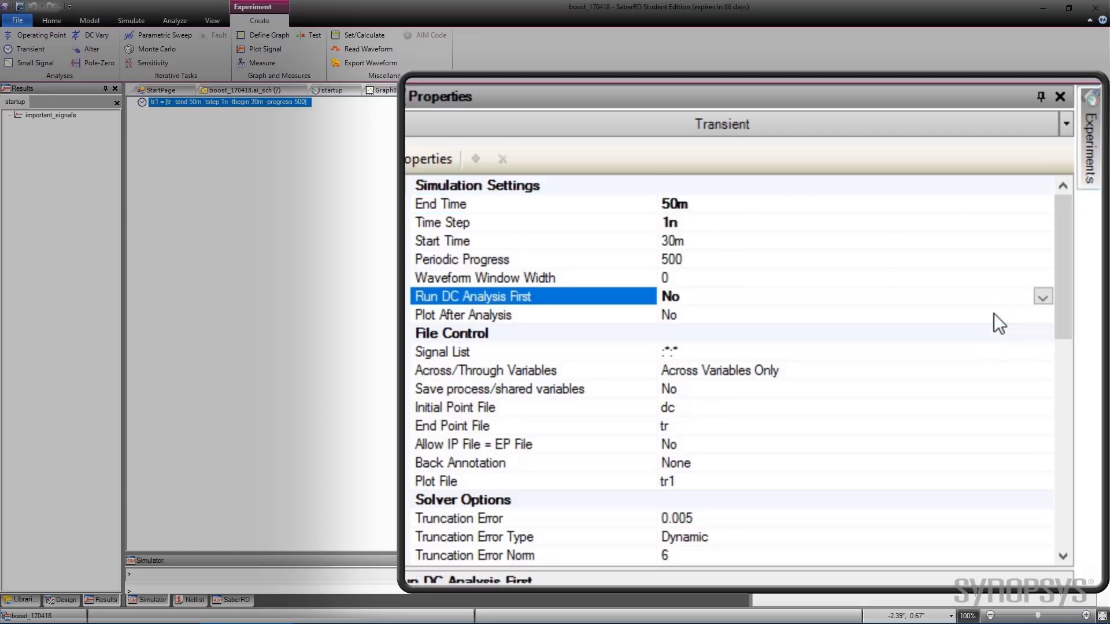
{"action": "left_click", "coordinate": [947, 406]}
{"action": "key", "text": "BackSpace"}
{"action": "key", "text": "BackSpace"}
{"action": "type", "text": "tr"}
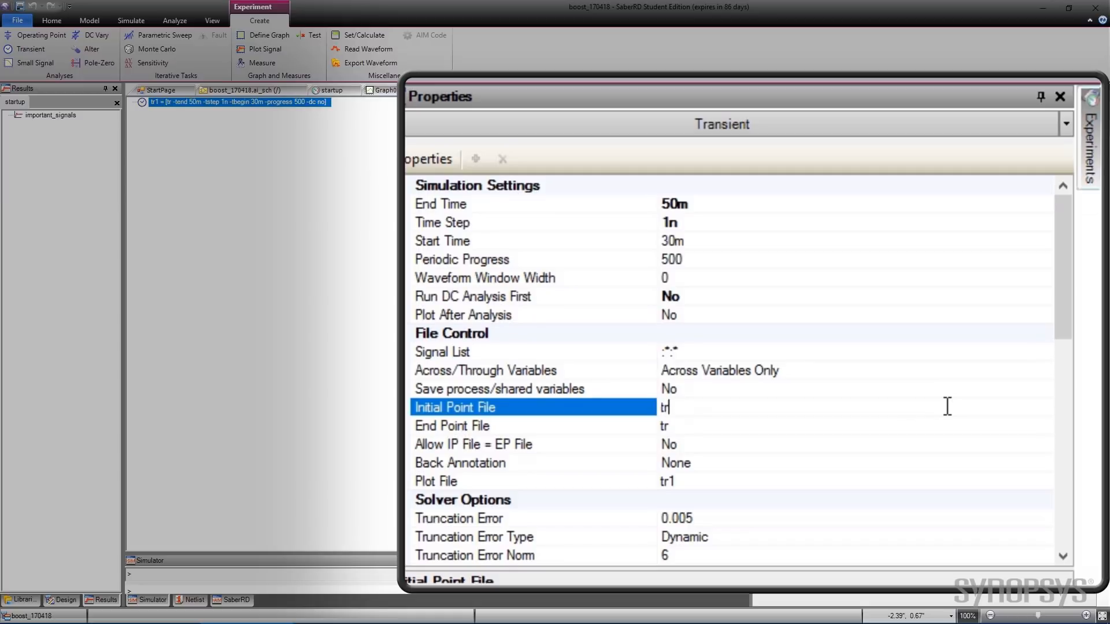
Step: Set both the end point file and the plot file of the impulse transient analysis to tr2
{"action": "left_click", "coordinate": [812, 425]}
{"action": "type", "text": "2"}
{"action": "left_click", "coordinate": [775, 480]}
{"action": "type", "text": "1"}
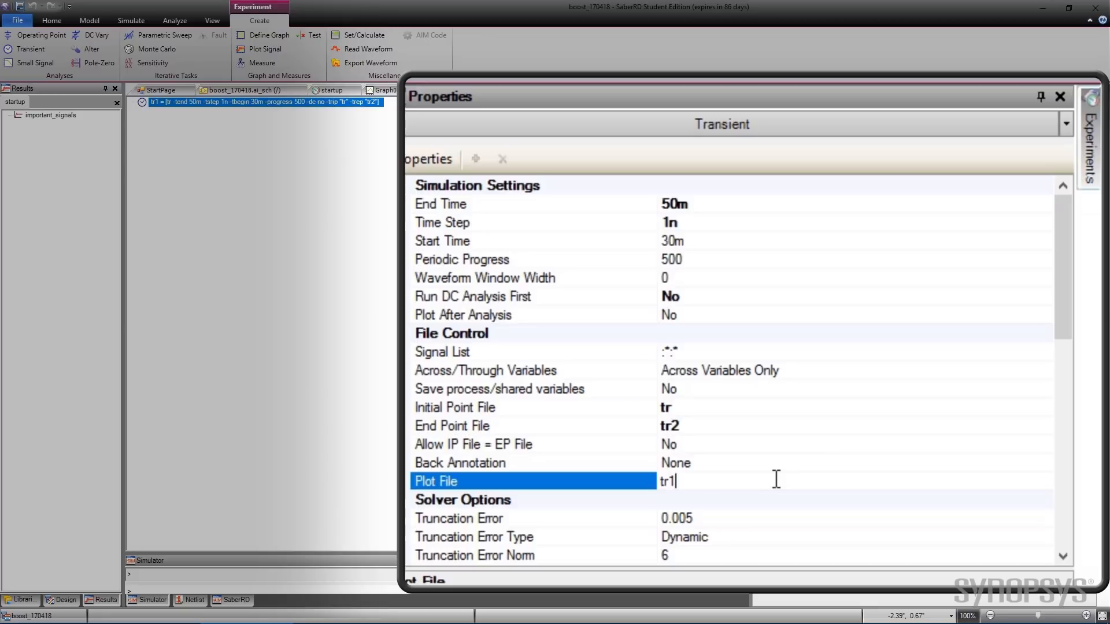
{"action": "key", "text": "BackSpace"}
{"action": "type", "text": "2"}
Step: Set the signal list of the impulse transient analysis to All Signals
{"action": "left_click", "coordinate": [998, 351]}
{"action": "left_click", "coordinate": [1043, 353]}
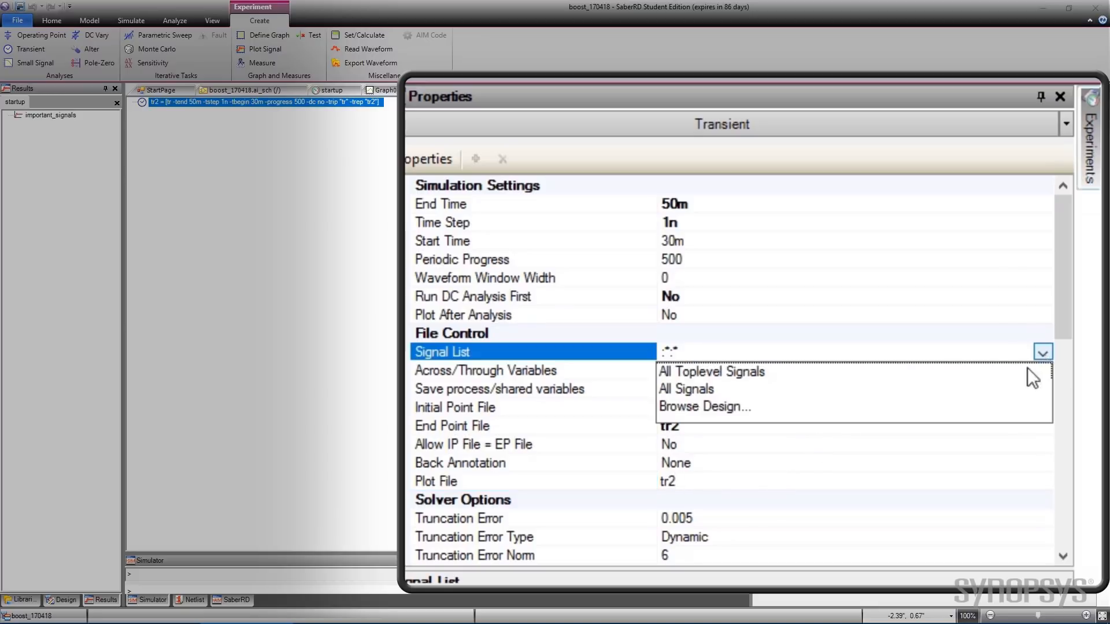
{"action": "left_click", "coordinate": [800, 385]}
{"action": "left_click", "coordinate": [128, 90]}
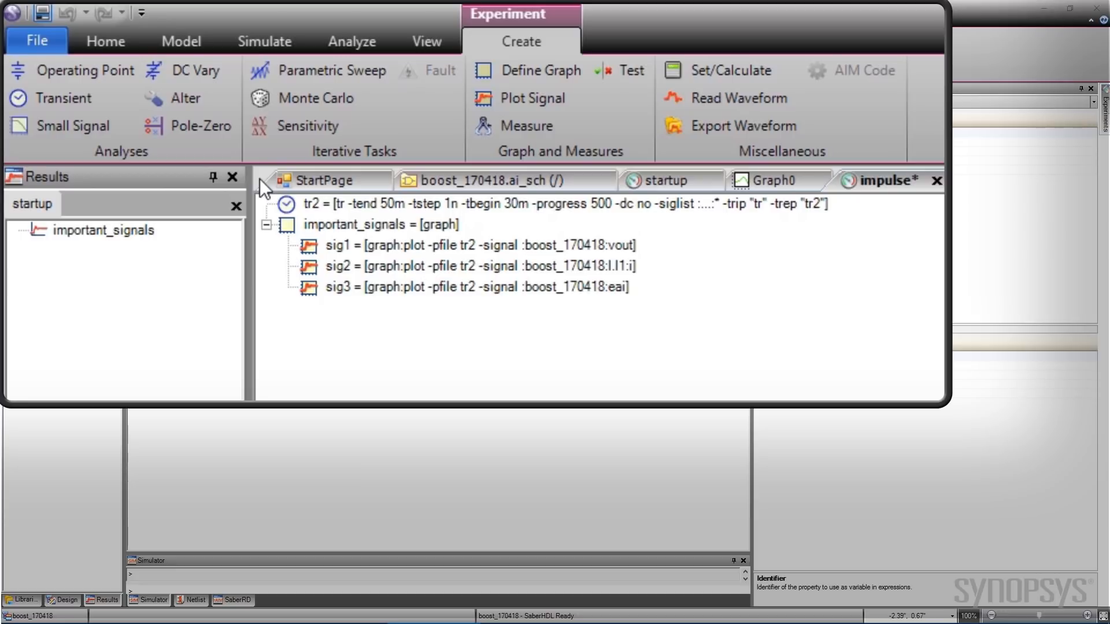
Step: Add a Set/Calculate task to the impulse experiment with timeStart as its variable name
{"action": "left_click", "coordinate": [692, 71]}
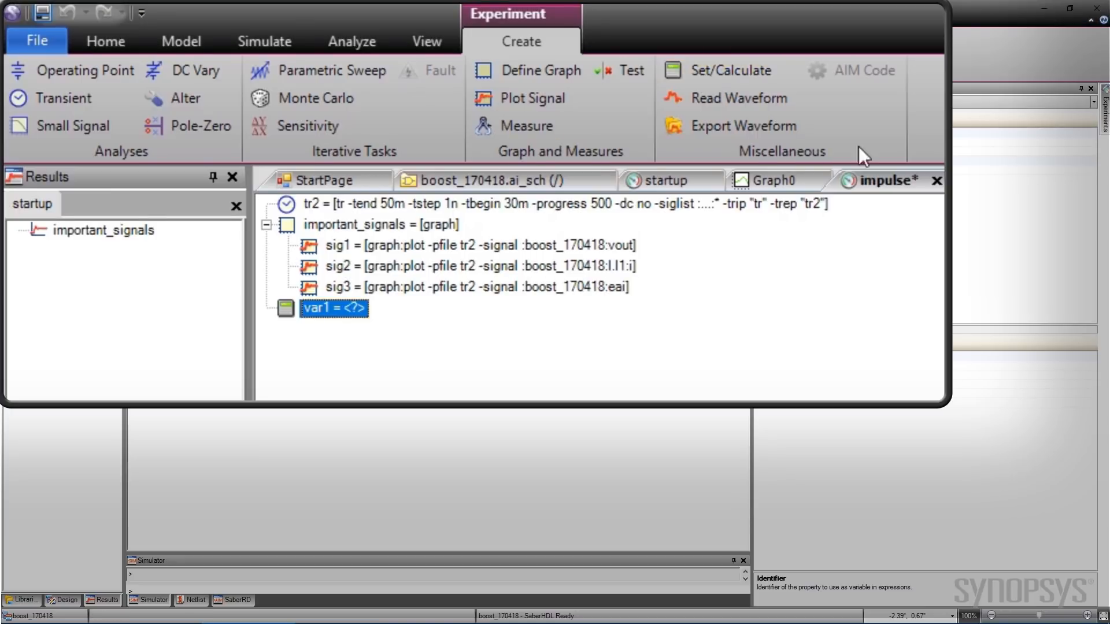
{"action": "left_click", "coordinate": [864, 317]}
{"action": "key", "text": "BackSpace"}
{"action": "key", "text": "BackSpace"}
{"action": "key", "text": "BackSpace"}
{"action": "key", "text": "BackSpace"}
{"action": "type", "text": "timeStart"}
{"action": "key", "text": "Return"}
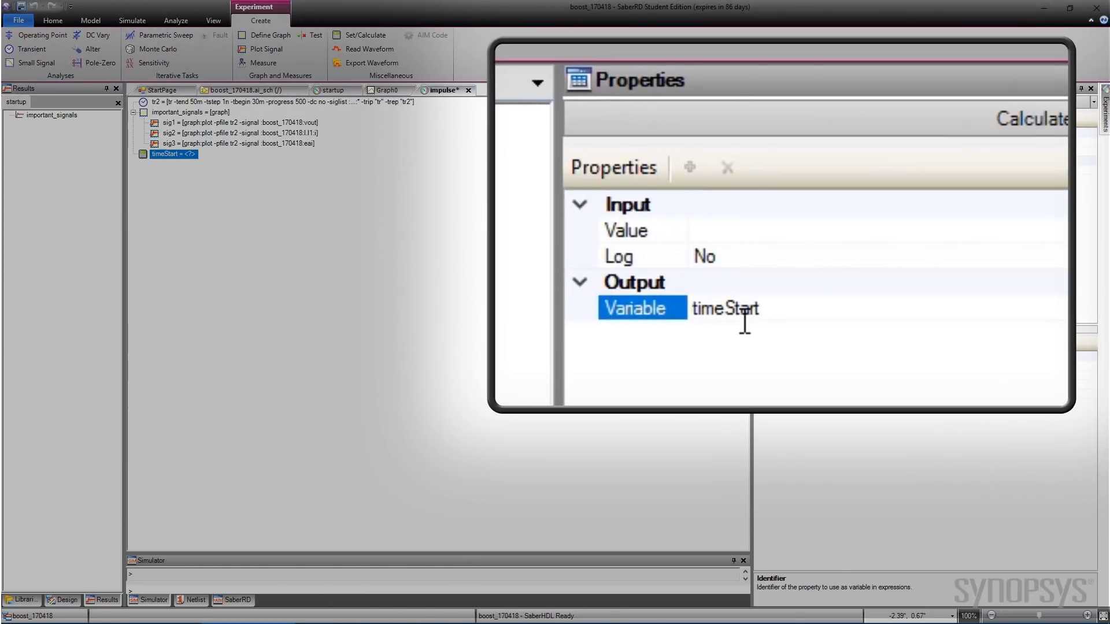
Step: Set the timeStart variable to 30m and move it above the tr2 transient analysis
{"action": "left_click", "coordinate": [173, 153]}
{"action": "type", "text": "30m"}
{"action": "key", "text": "Return"}
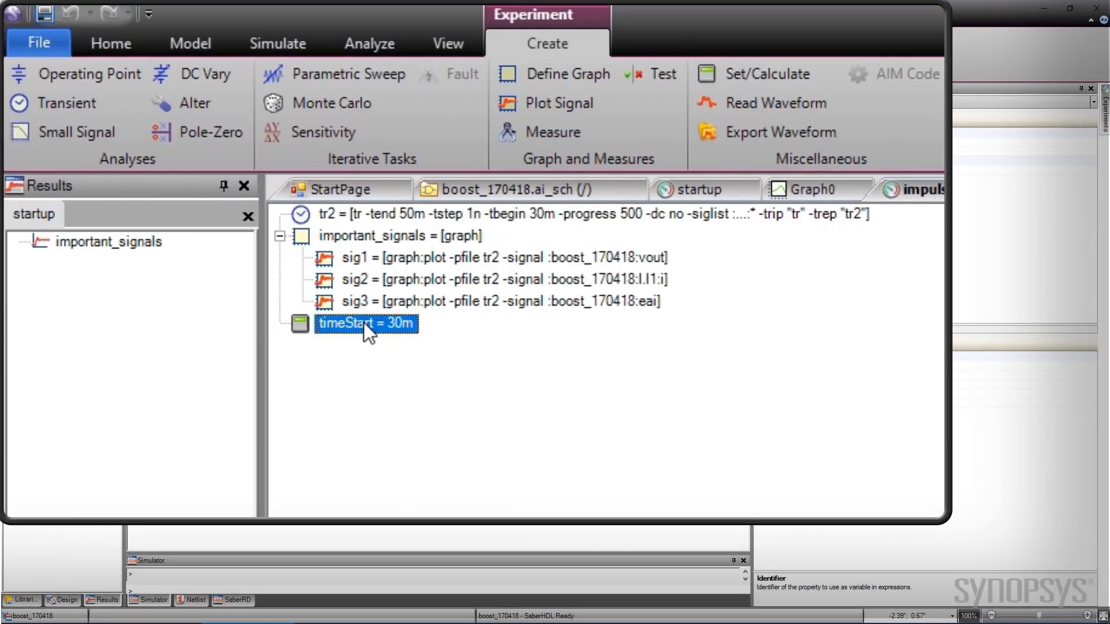
{"action": "left_click_drag", "start_coordinate": [341, 322], "coordinate": [318, 209]}
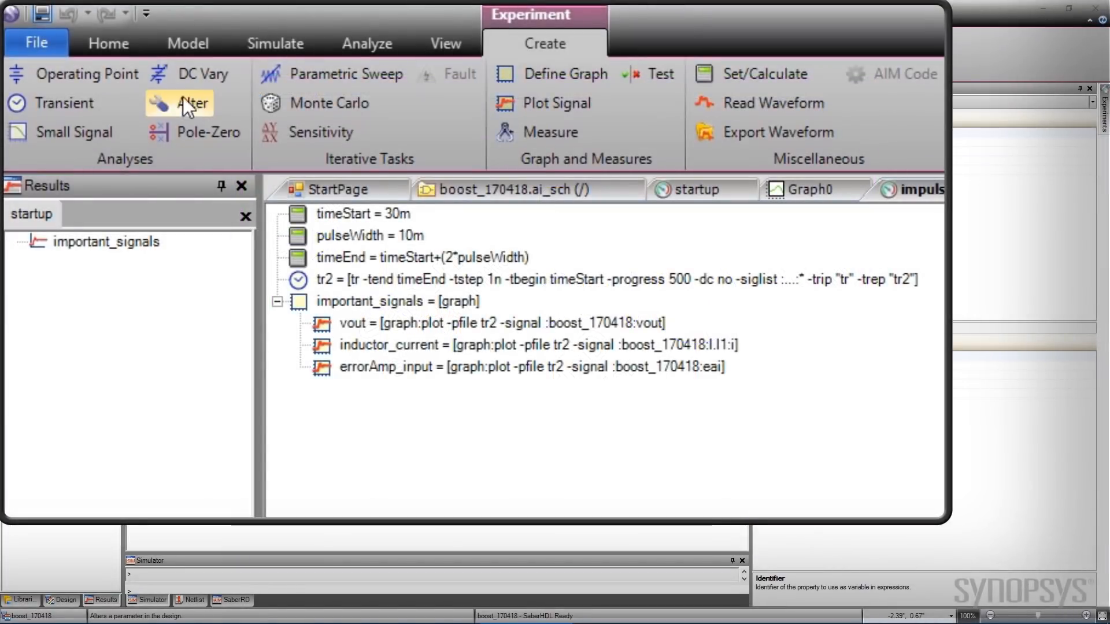
Step: Add an Alter task that sets the delay parameter of i_pulse1 in boost_170418 to timeStart
{"action": "left_click", "coordinate": [162, 102]}
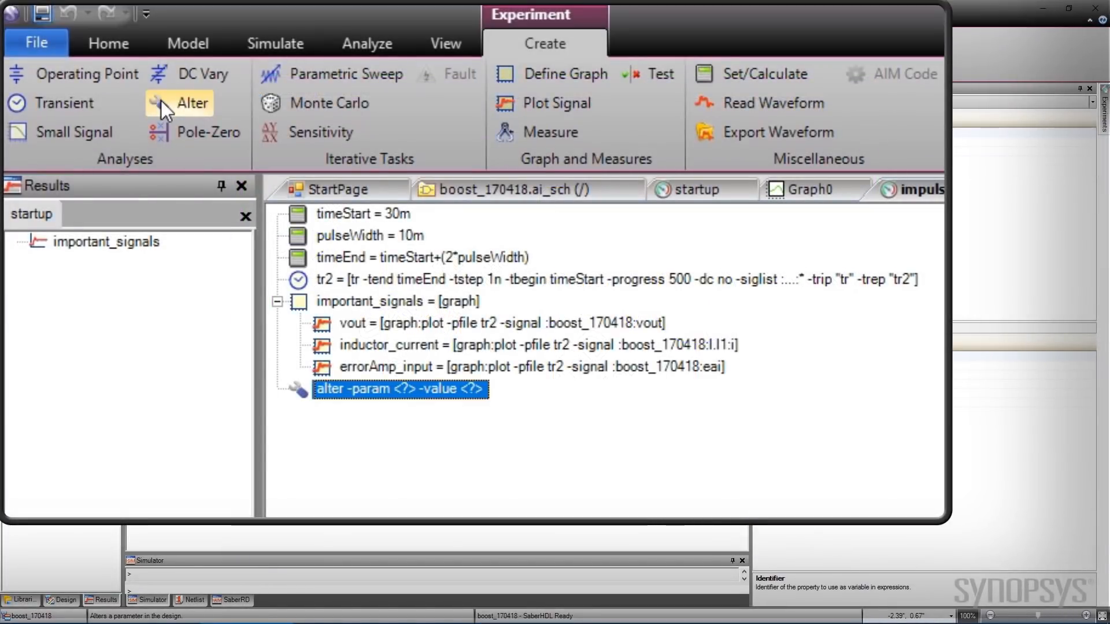
{"action": "left_click", "coordinate": [401, 386]}
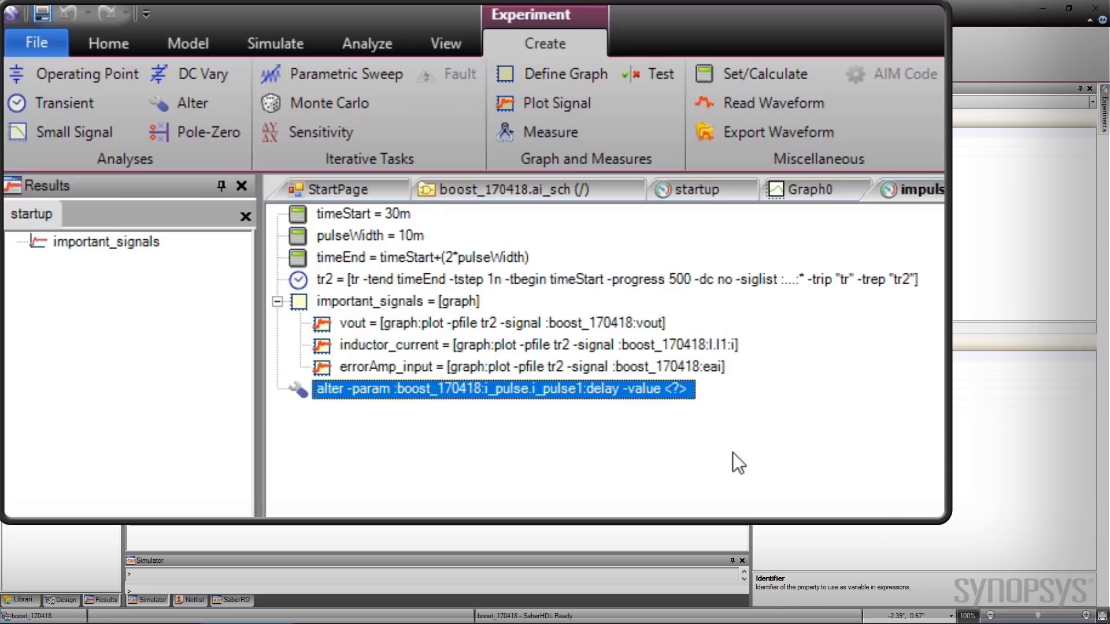
{"action": "left_click", "coordinate": [678, 390]}
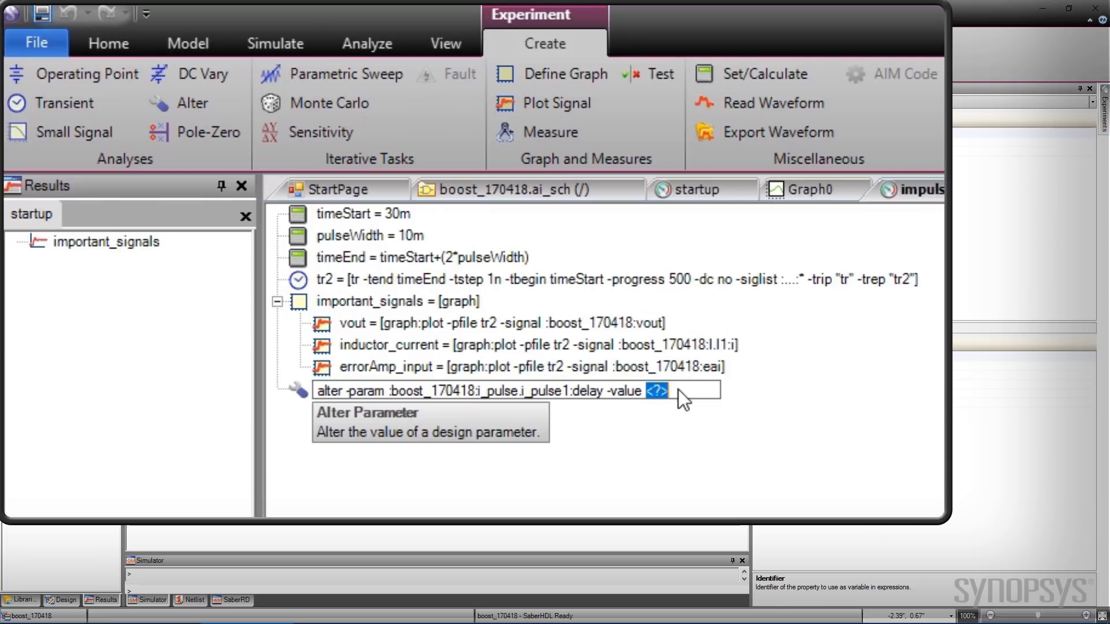
{"action": "type", "text": "timeStart"}
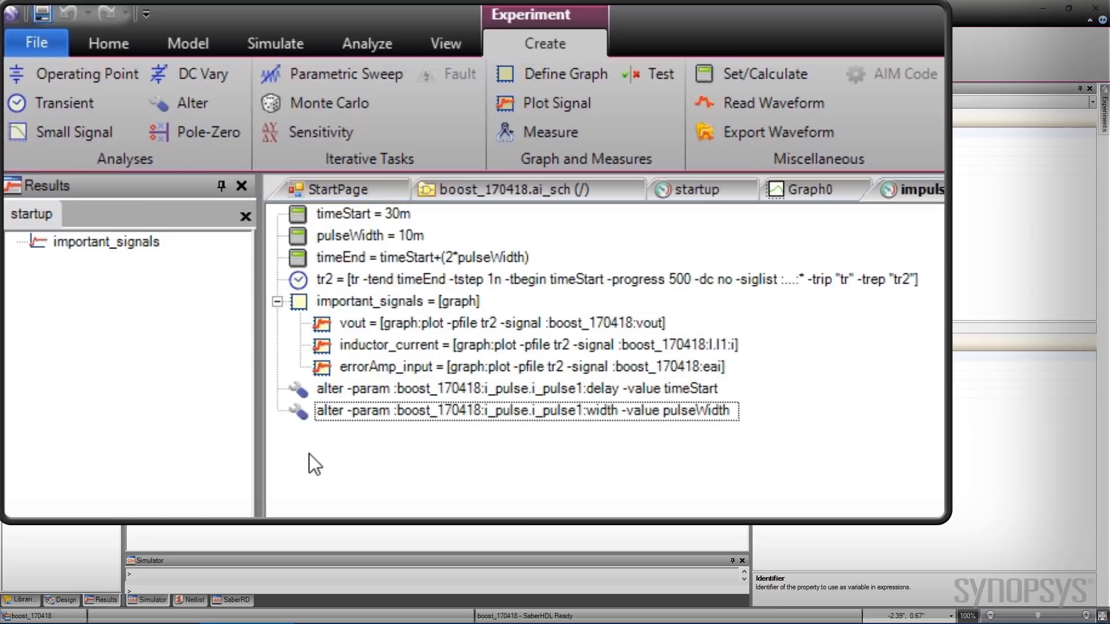
Step: Move the delay and width Alter tasks, in that order, between timeEnd and the tr2 transient analysis
{"action": "left_click_drag", "start_coordinate": [298, 388], "coordinate": [296, 279]}
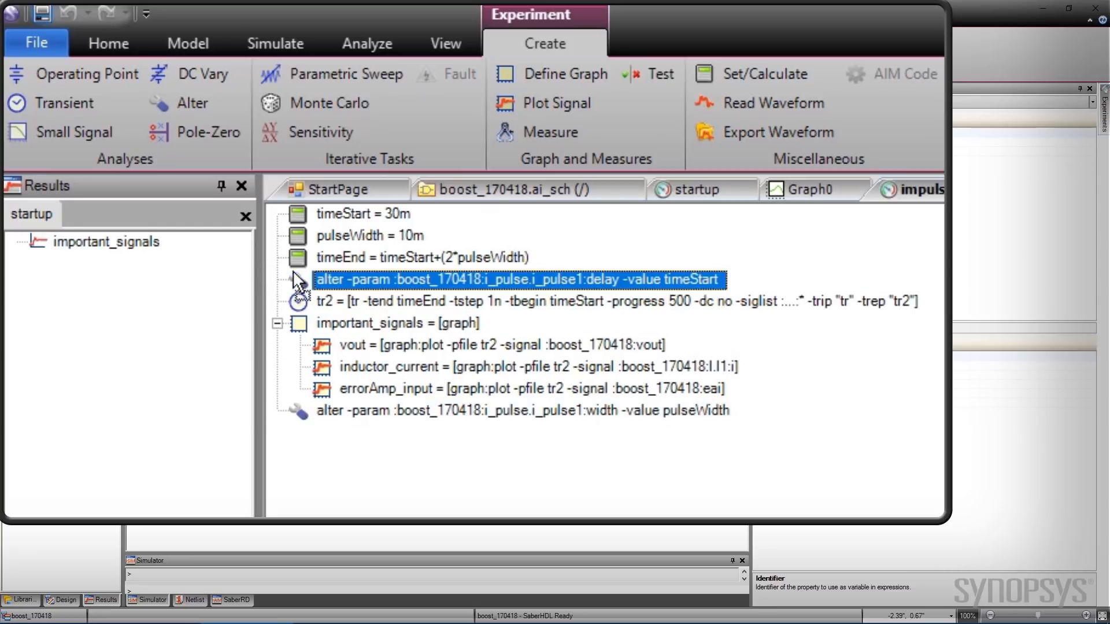
{"action": "left_click", "coordinate": [302, 410]}
{"action": "left_click_drag", "start_coordinate": [302, 412], "coordinate": [298, 301]}
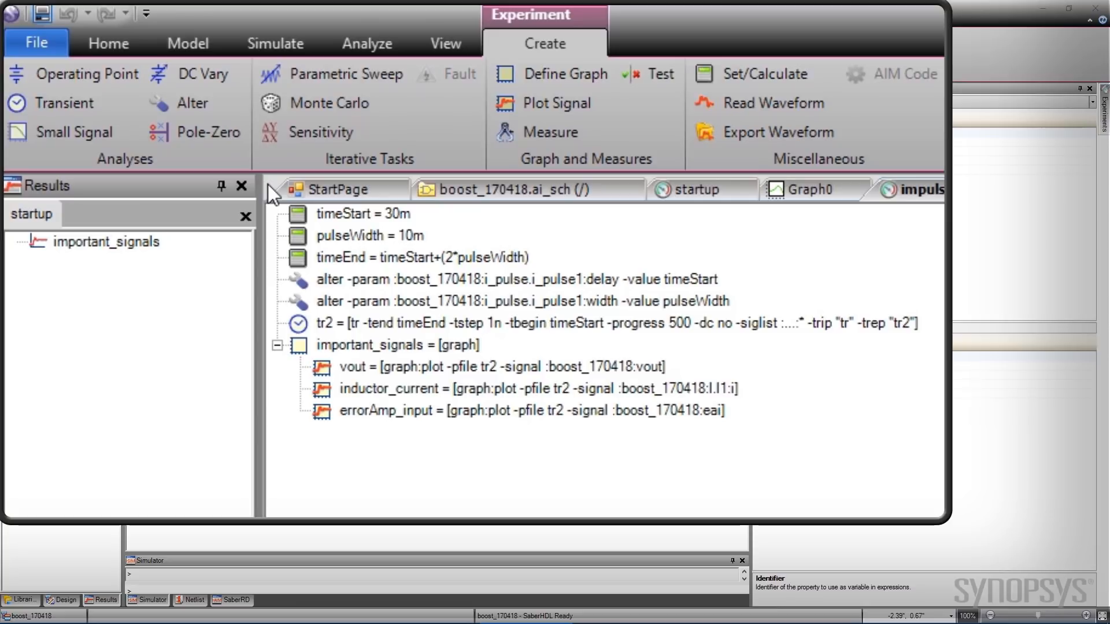
Step: Add a parametric sweep around the tr2 transient that varies the i_pulse1 pulse parameter from 0 to 10 in steps of 1
{"action": "left_click", "coordinate": [272, 71]}
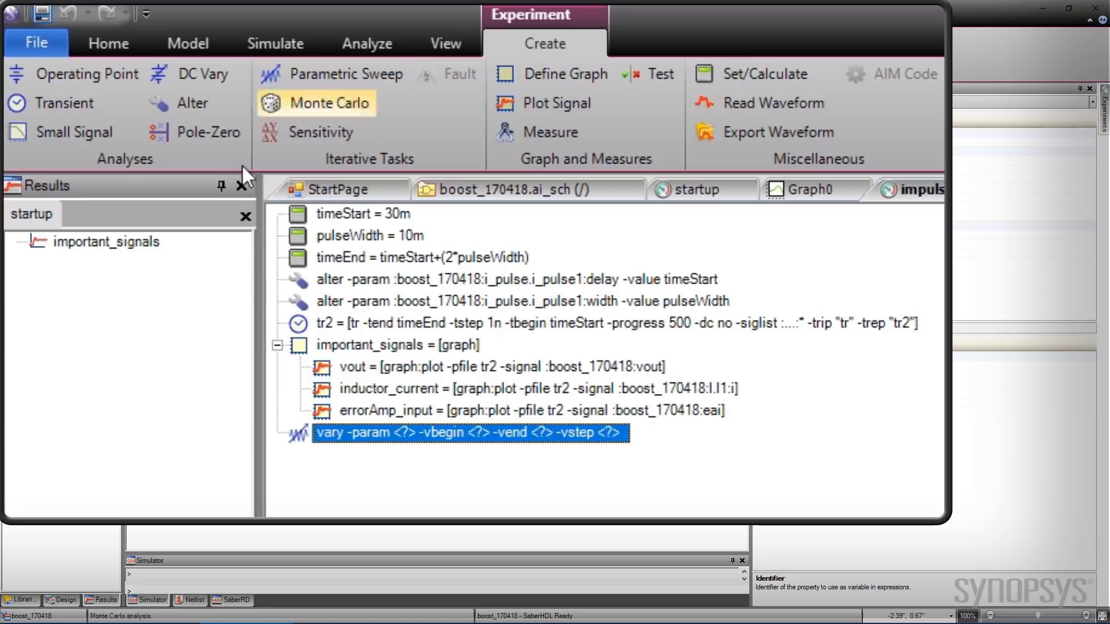
{"action": "left_click_drag", "start_coordinate": [300, 450], "coordinate": [317, 325]}
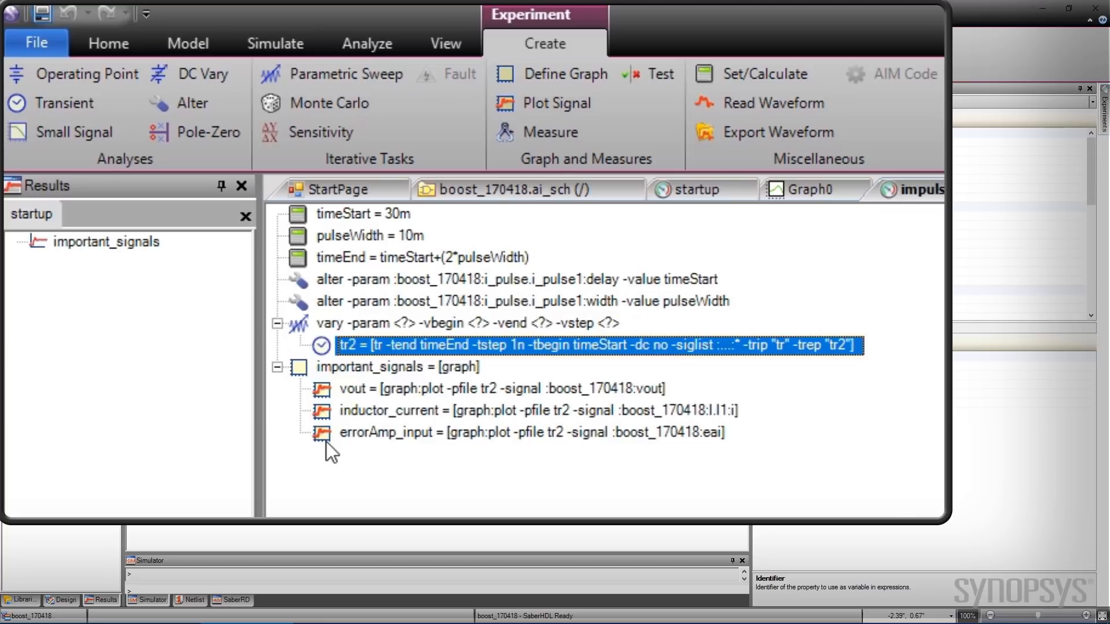
{"action": "left_click", "coordinate": [653, 323]}
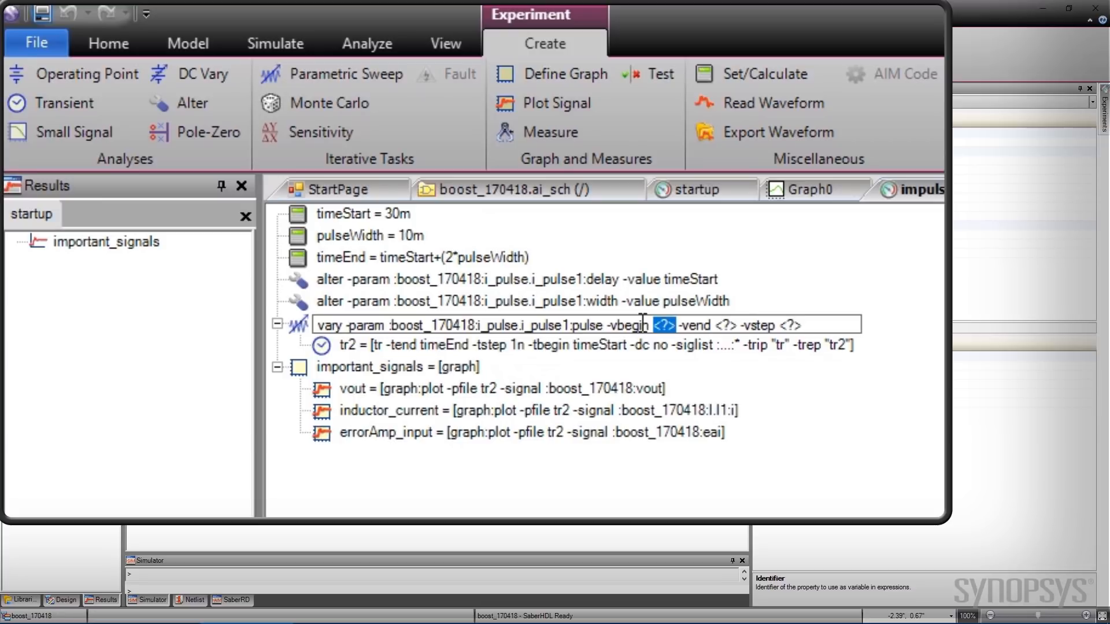
{"action": "type", "text": "0"}
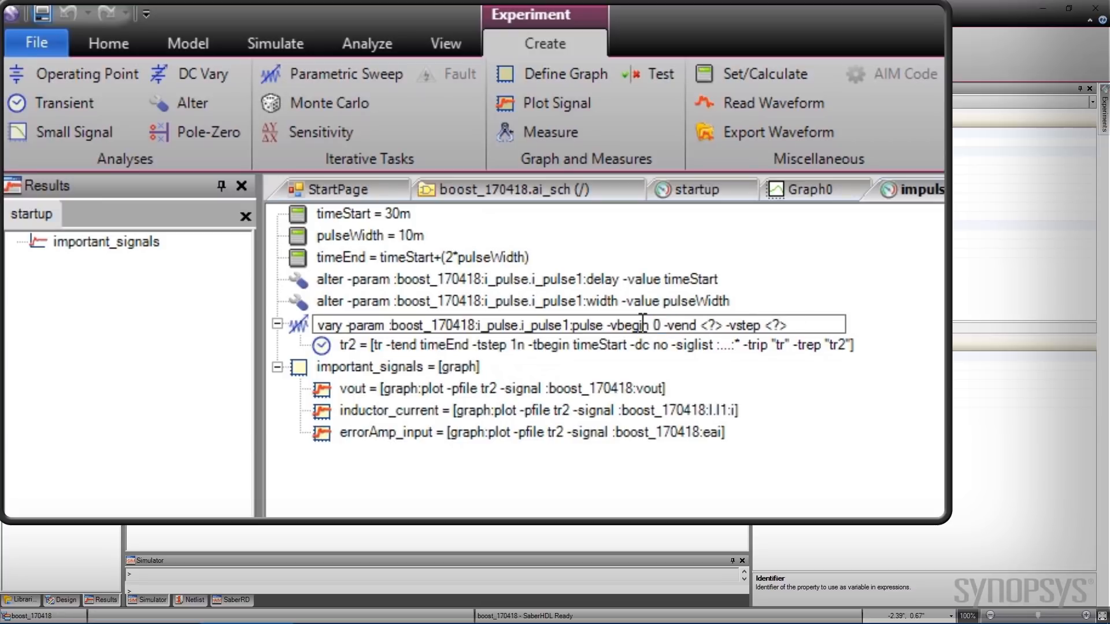
{"action": "left_click", "coordinate": [712, 321]}
{"action": "type", "text": "10"}
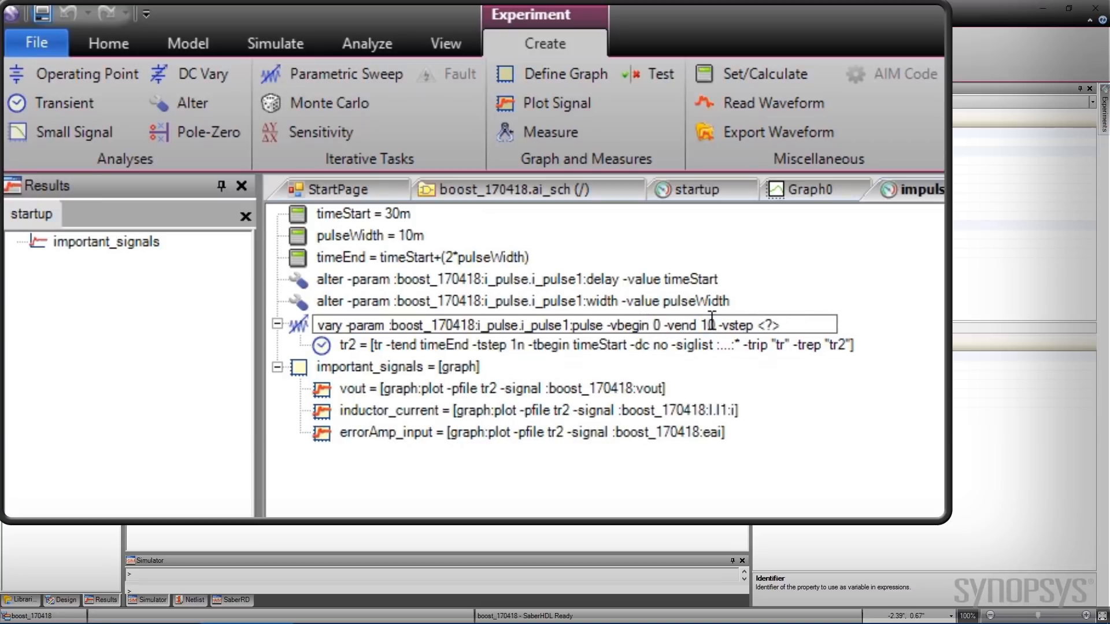
{"action": "left_click", "coordinate": [773, 324]}
{"action": "type", "text": "1"}
{"action": "key", "text": "Return"}
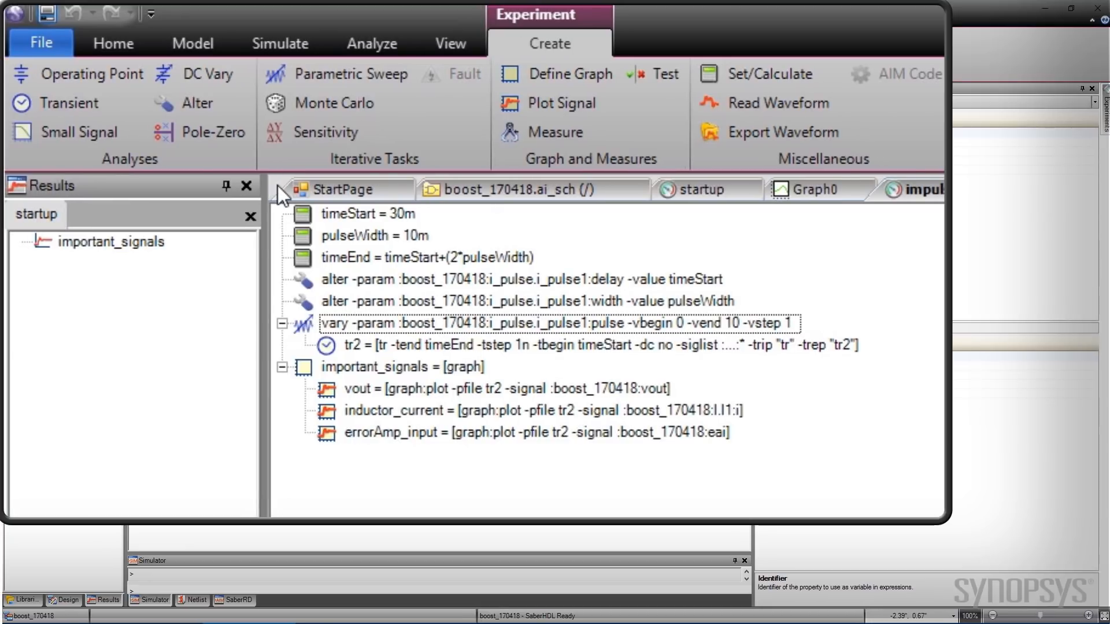
Step: Add a measure inside the parametric sweep that reads the boost_170418 vout signal from tr2
{"action": "left_click", "coordinate": [321, 321]}
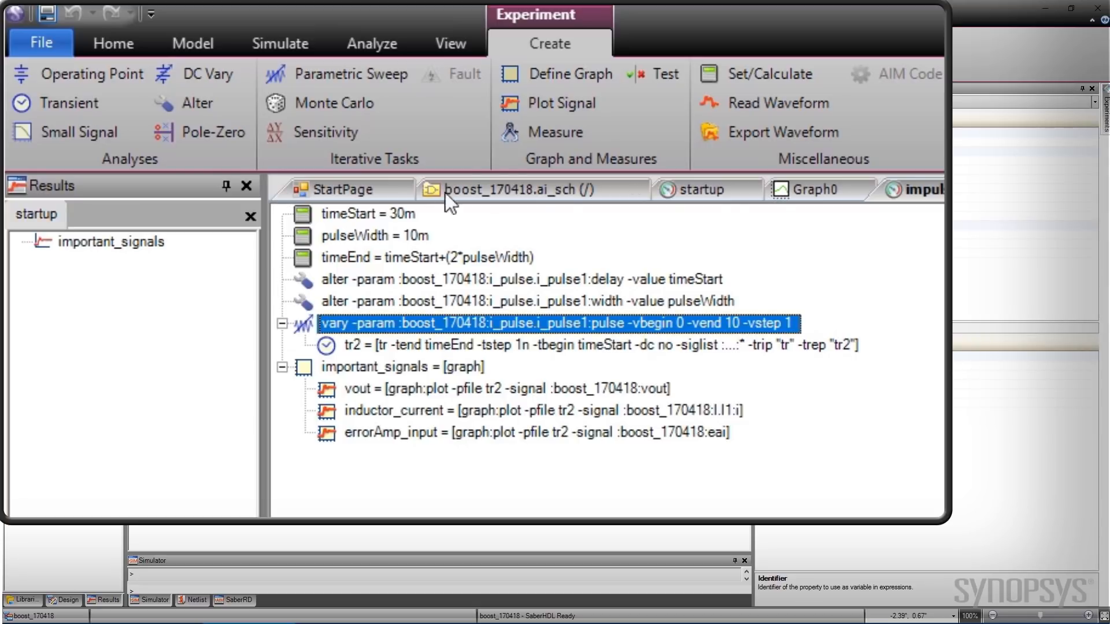
{"action": "left_click", "coordinate": [527, 129]}
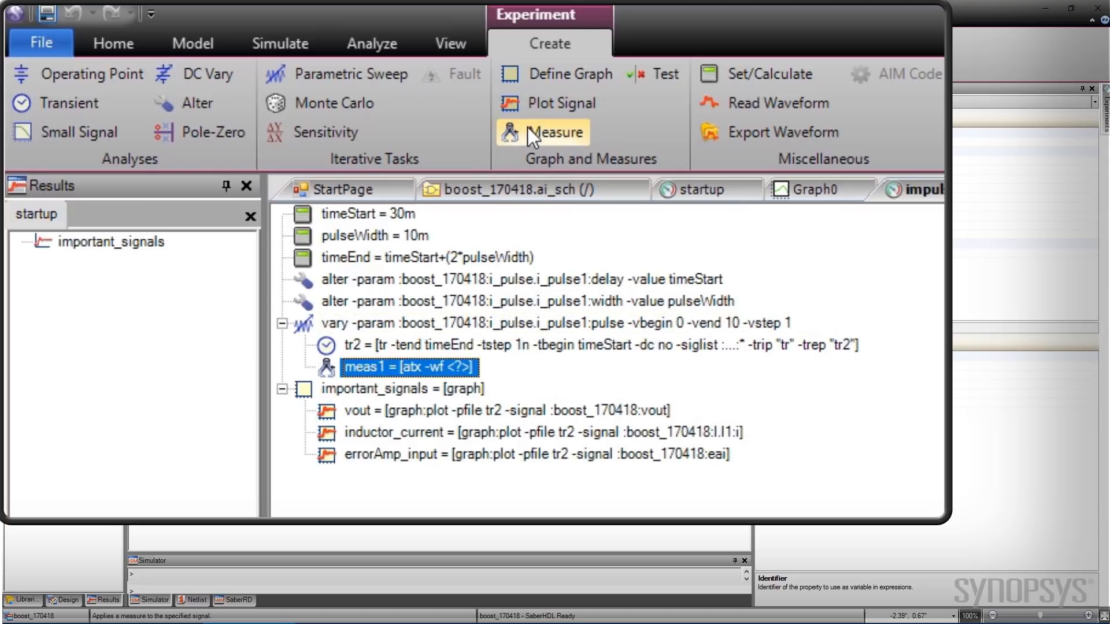
{"action": "left_click", "coordinate": [460, 364]}
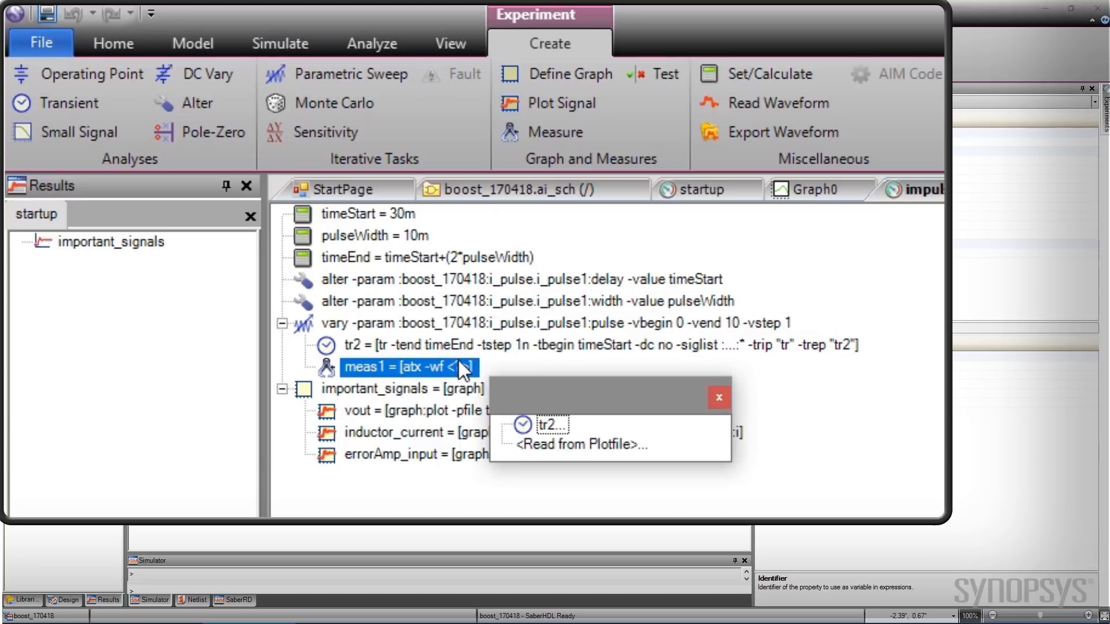
{"action": "left_click", "coordinate": [522, 422]}
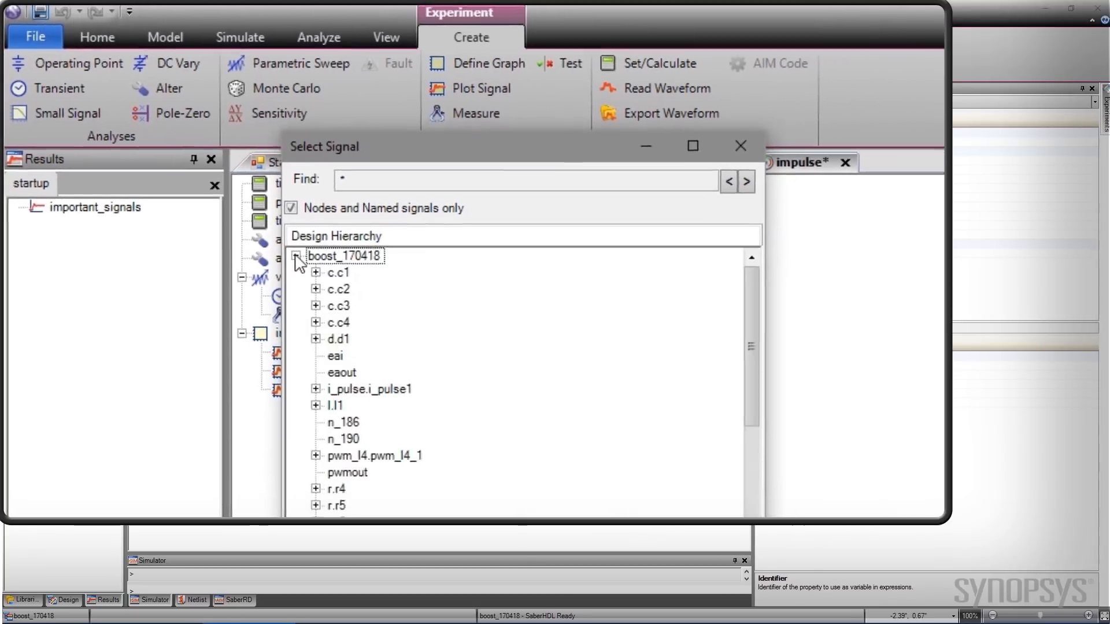
{"action": "left_click_drag", "start_coordinate": [623, 318], "coordinate": [623, 399]}
{"action": "left_click", "coordinate": [278, 405]}
{"action": "left_click", "coordinate": [502, 472]}
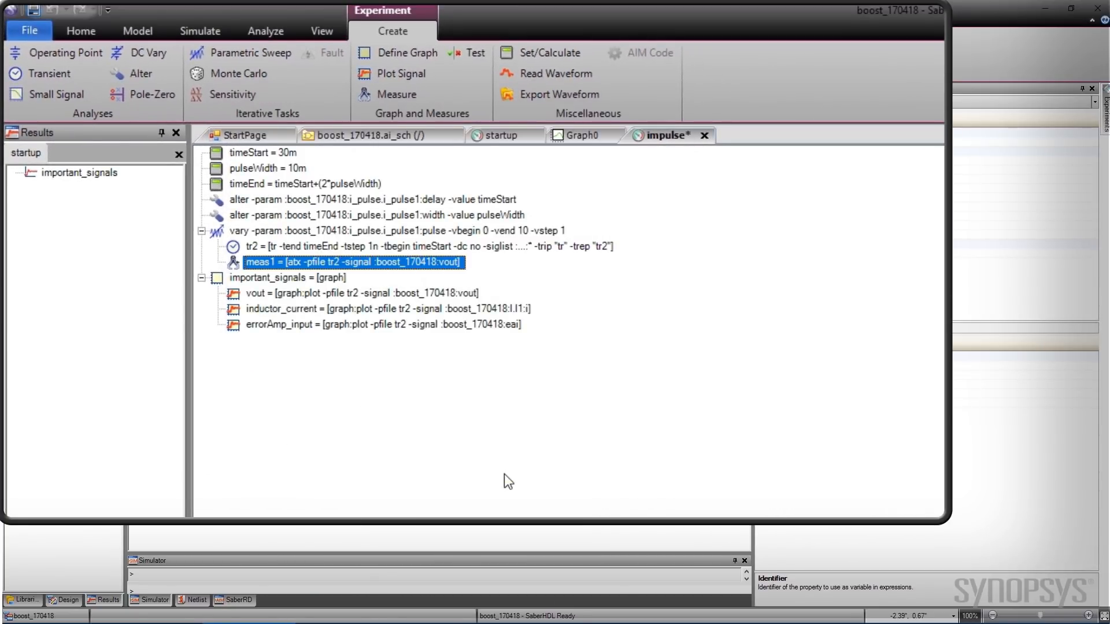
Step: Set the Log option of the vout measure to Yes
{"action": "left_click", "coordinate": [934, 362]}
{"action": "left_click", "coordinate": [1093, 234]}
{"action": "left_click", "coordinate": [855, 406]}
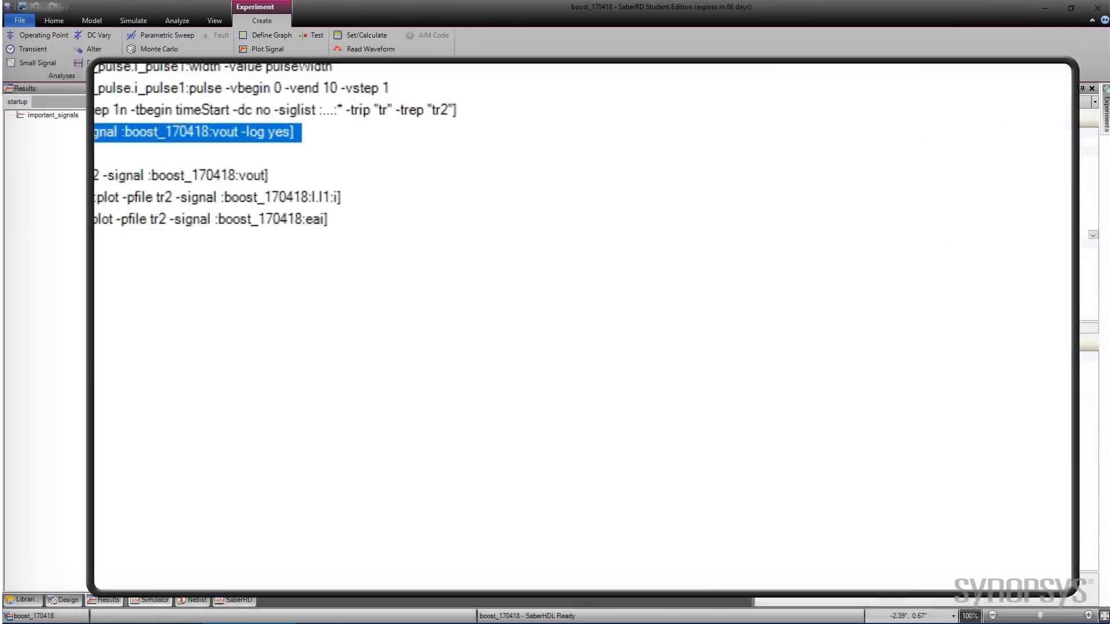
Step: Choose Average as the measure type for the vout measure
{"action": "left_click", "coordinate": [264, 63]}
{"action": "left_click", "coordinate": [788, 407]}
{"action": "left_click", "coordinate": [788, 387]}
{"action": "left_click_drag", "start_coordinate": [1040, 329], "coordinate": [1041, 402]}
{"action": "left_click", "coordinate": [850, 367]}
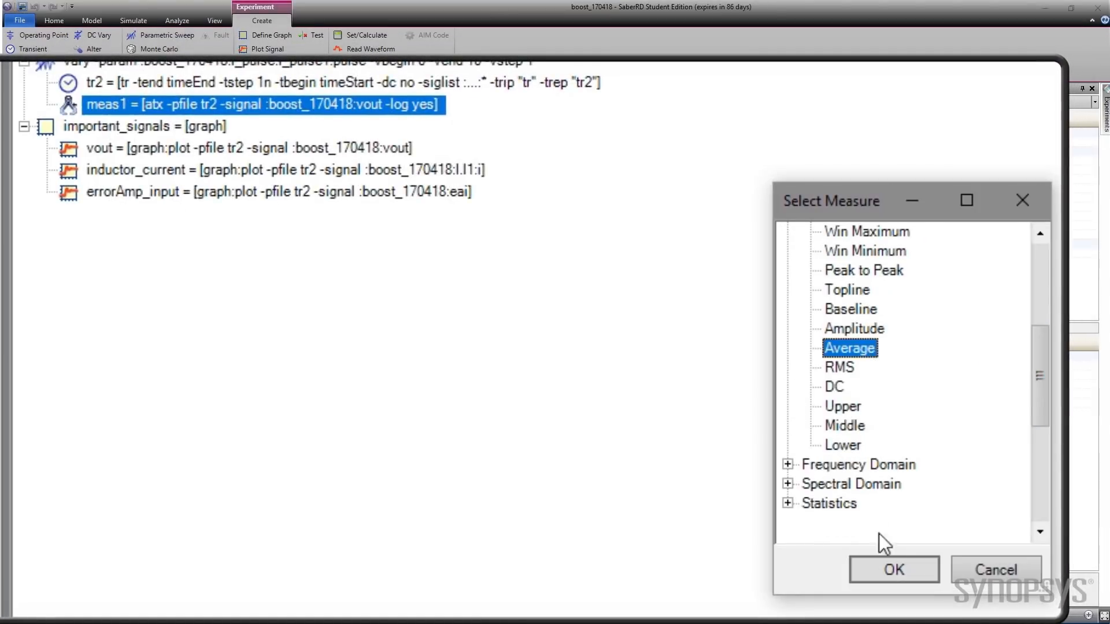
{"action": "left_click", "coordinate": [861, 568]}
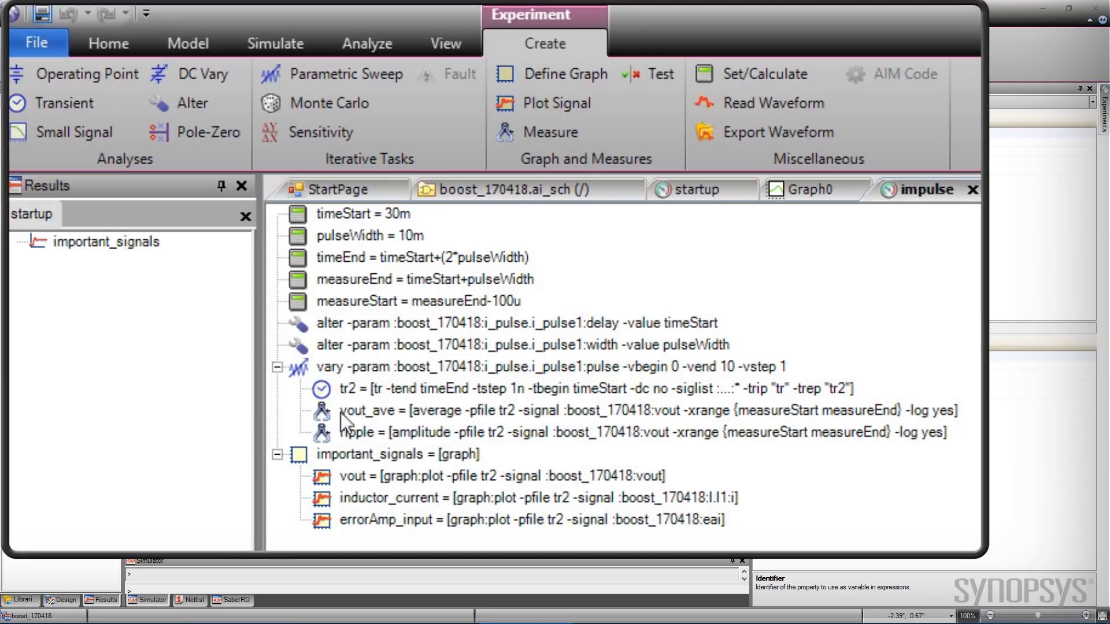
Step: Add a test after the ripple measure in the sweep and insert the vout_ave variable into its condition
{"action": "left_click", "coordinate": [352, 434]}
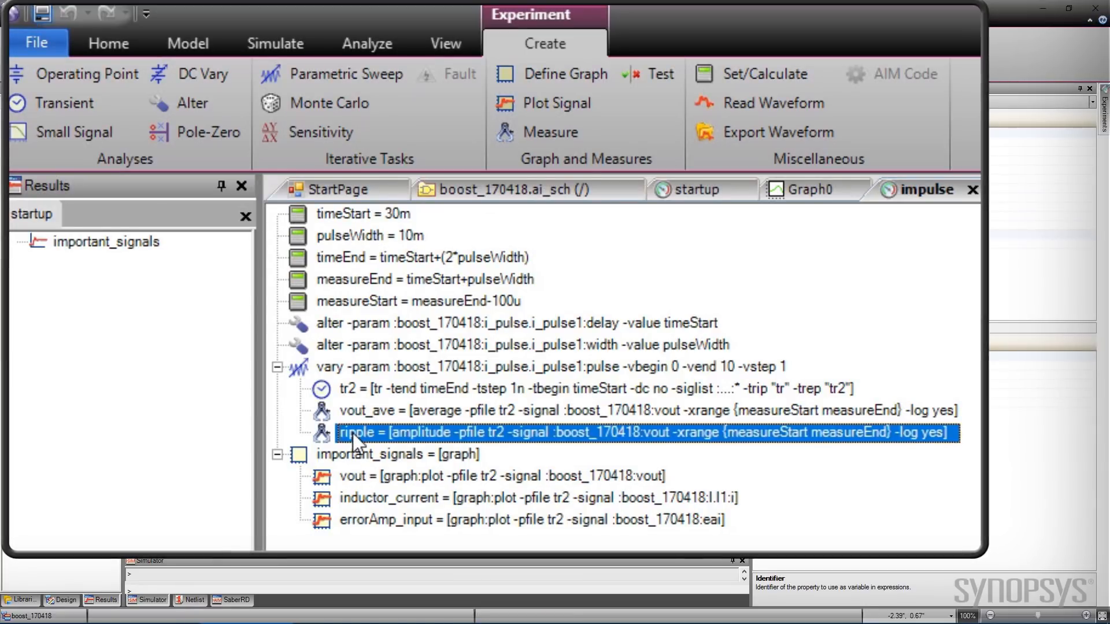
{"action": "left_click", "coordinate": [652, 74]}
{"action": "left_click", "coordinate": [398, 454]}
{"action": "left_click", "coordinate": [325, 356]}
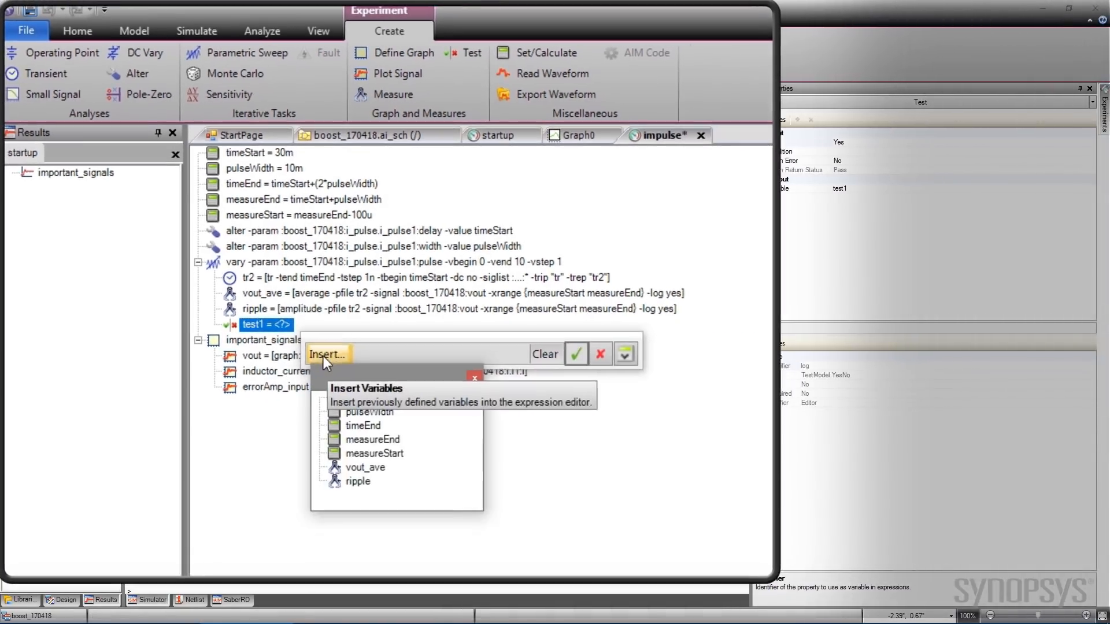
{"action": "left_click", "coordinate": [350, 468]}
{"action": "left_click", "coordinate": [471, 379]}
Step: Complete the new test's condition as vout_ave>12 using the expression calculator and accept it
{"action": "left_click", "coordinate": [625, 354]}
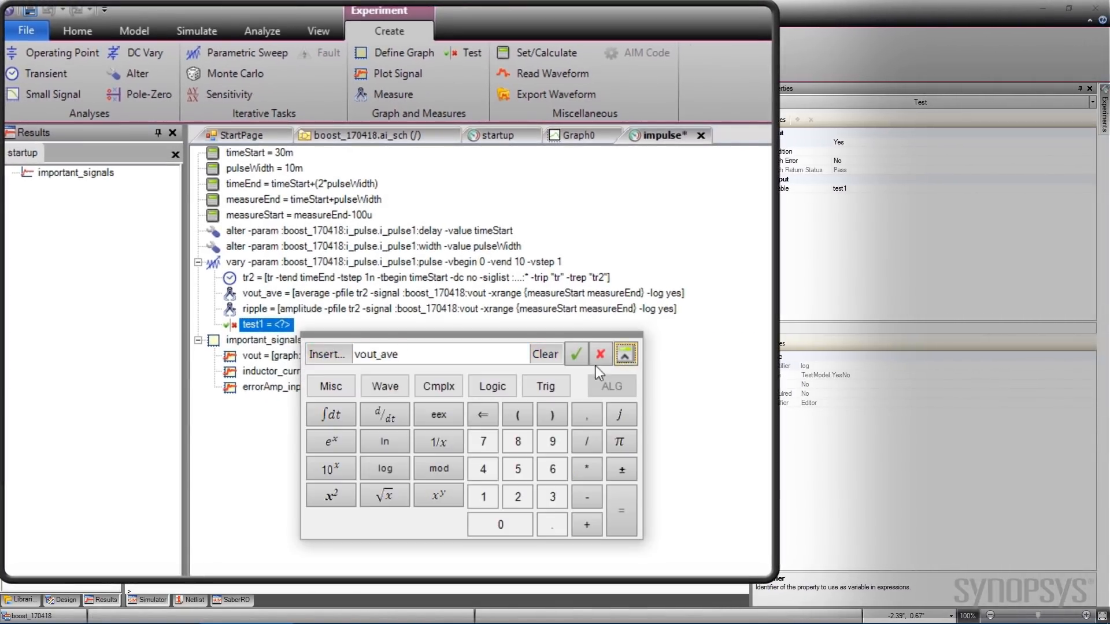
{"action": "left_click", "coordinate": [497, 387]}
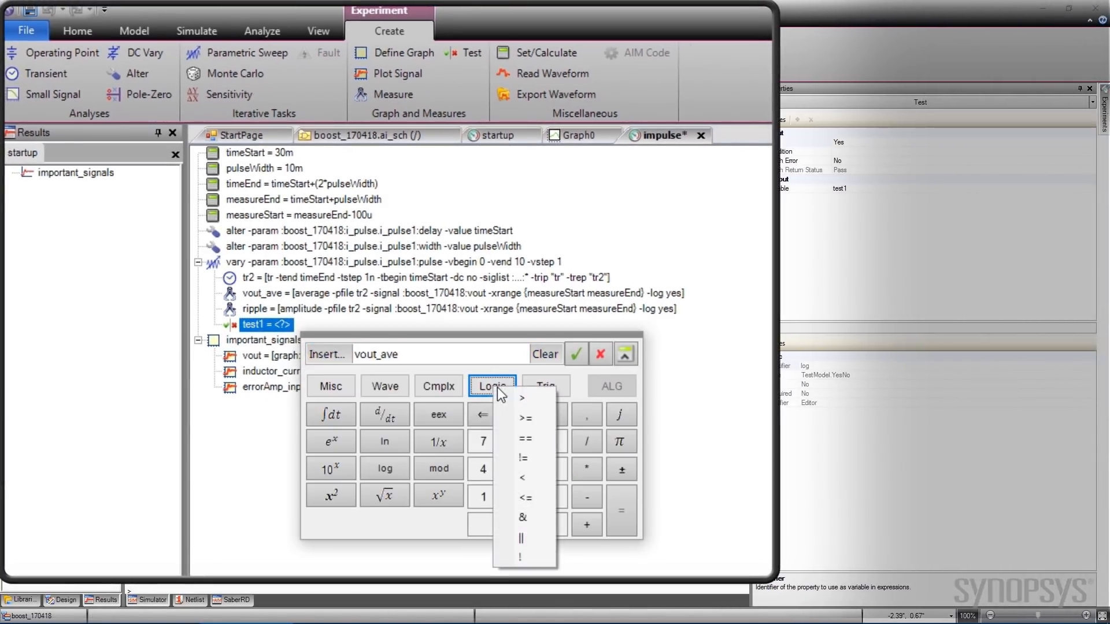
{"action": "left_click", "coordinate": [528, 398]}
{"action": "left_click", "coordinate": [483, 498]}
{"action": "left_click", "coordinate": [518, 497]}
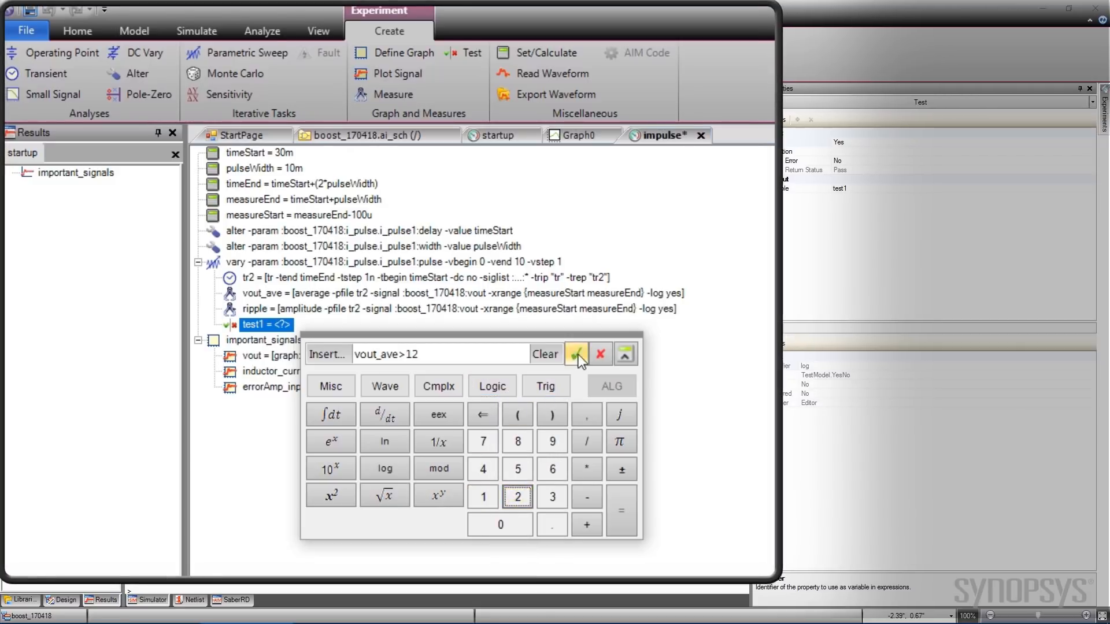
{"action": "left_click", "coordinate": [576, 354]}
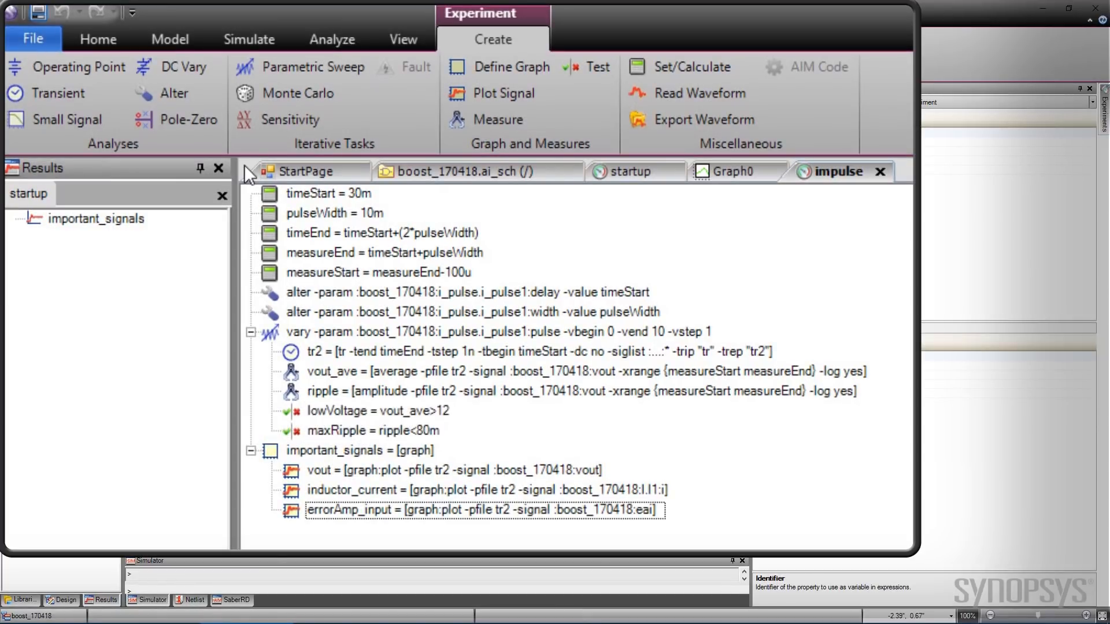
Step: Run the impulse experiment and open its Experiment Report
{"action": "left_click", "coordinate": [248, 39]}
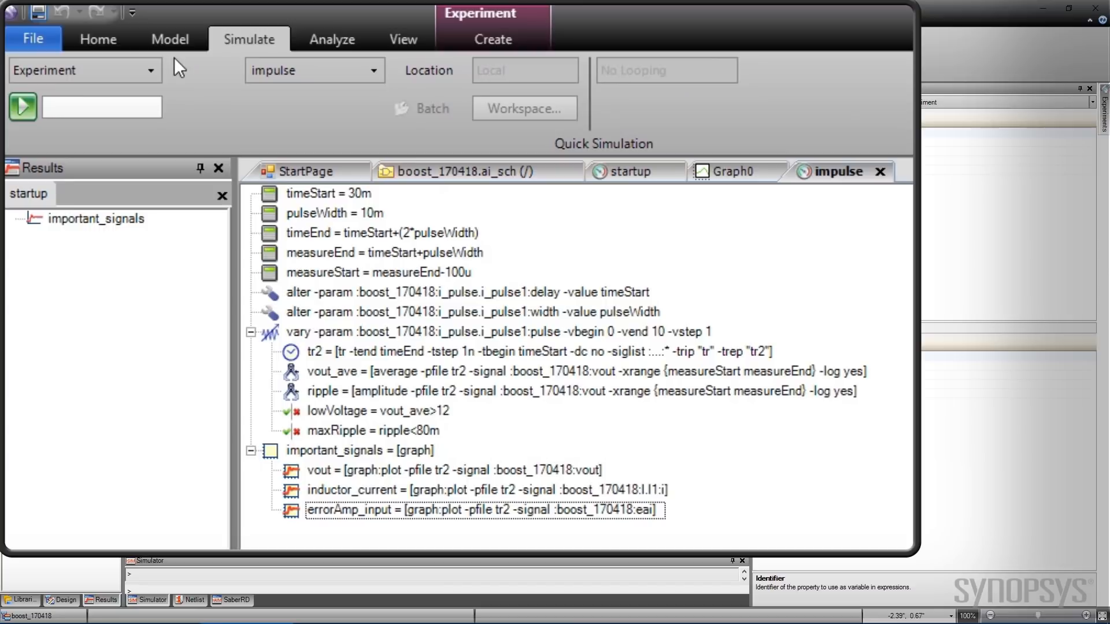
{"action": "left_click", "coordinate": [23, 102]}
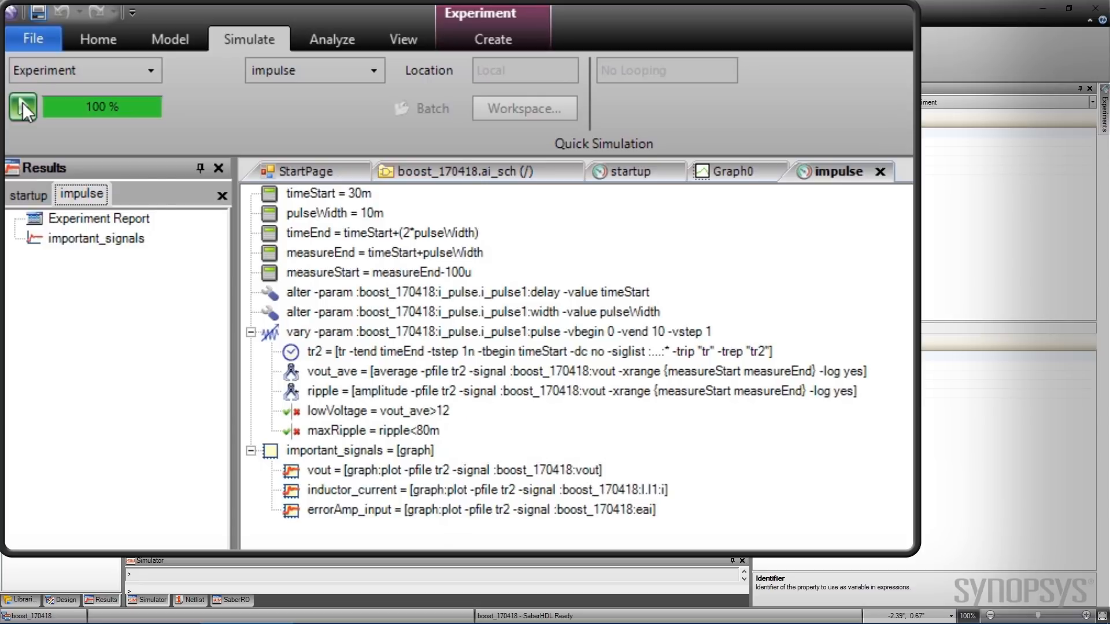
{"action": "double_click", "coordinate": [32, 218]}
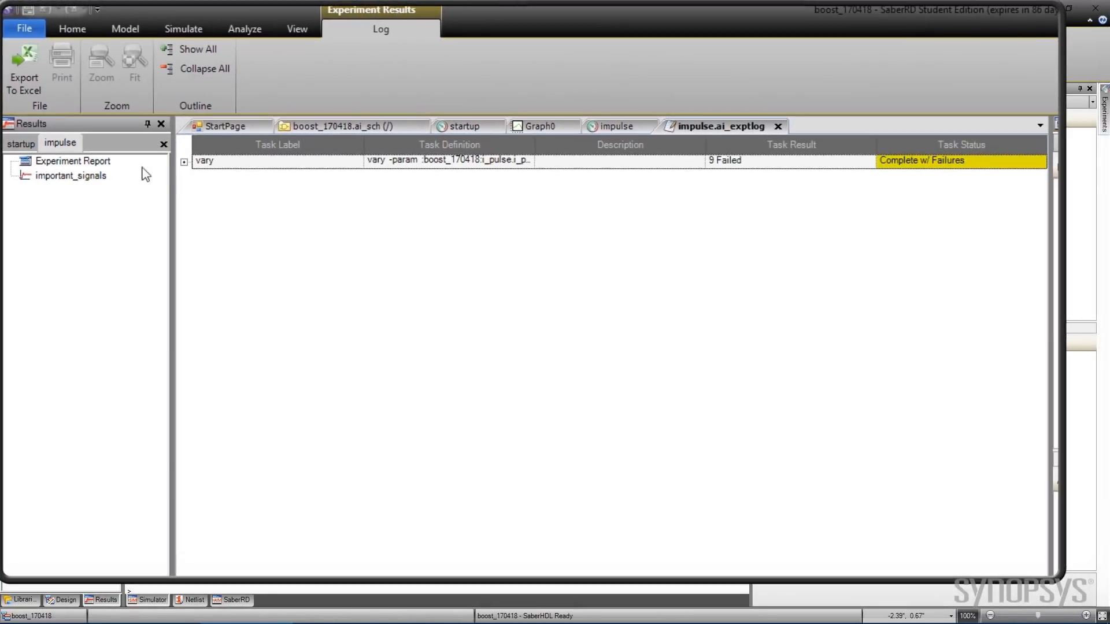
Step: Examine the measure and test results of the first three sweep runs in the experiment report
{"action": "left_click", "coordinate": [184, 163]}
{"action": "left_click", "coordinate": [199, 177]}
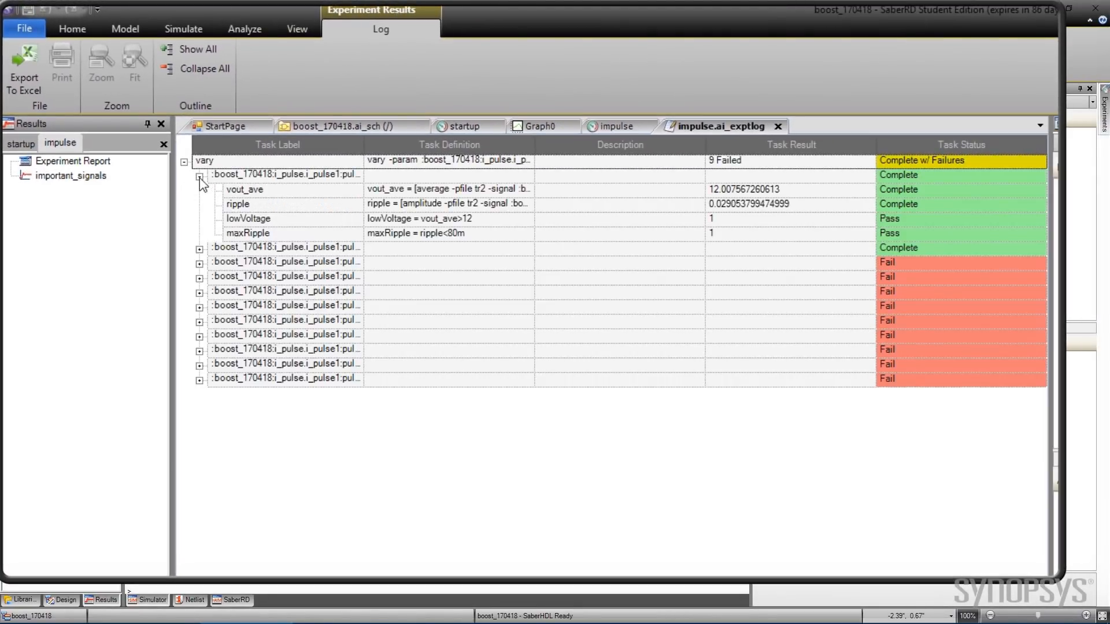
{"action": "left_click", "coordinate": [200, 250]}
{"action": "left_click", "coordinate": [199, 322]}
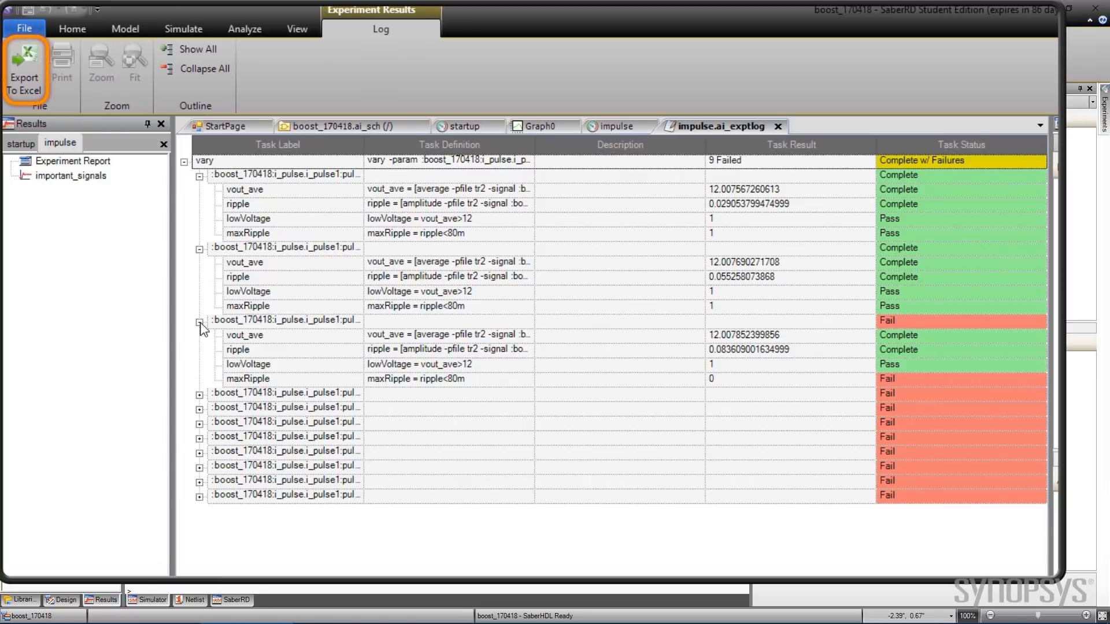
Step: Open the impulse experiment's important_signals graph and hide all members of the vout signal through its member attributes
{"action": "double_click", "coordinate": [47, 176]}
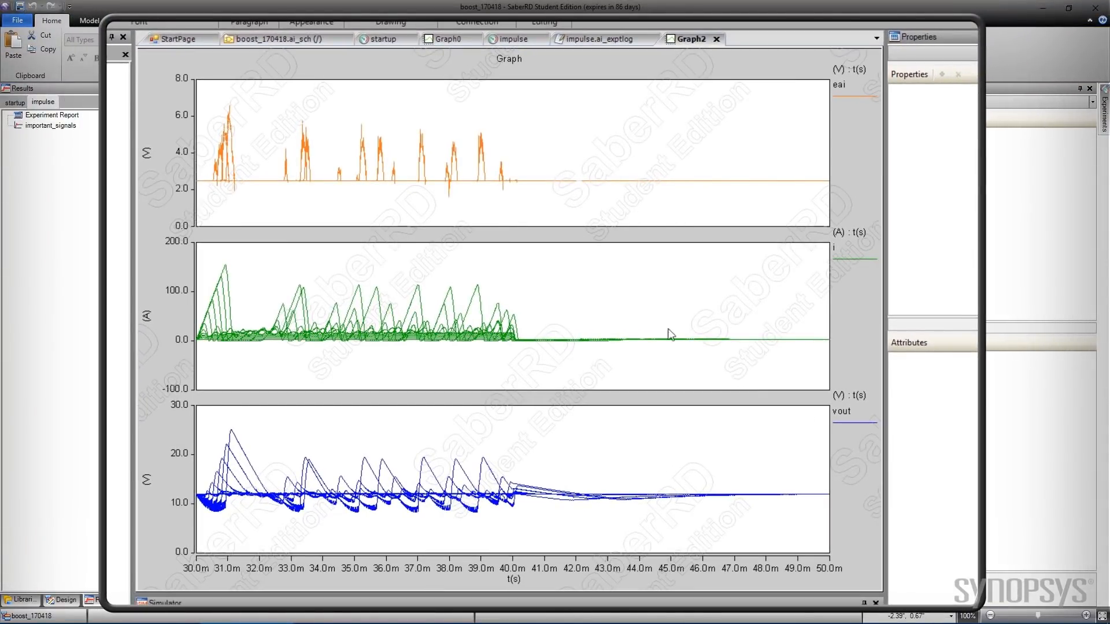
{"action": "left_click", "coordinate": [843, 412]}
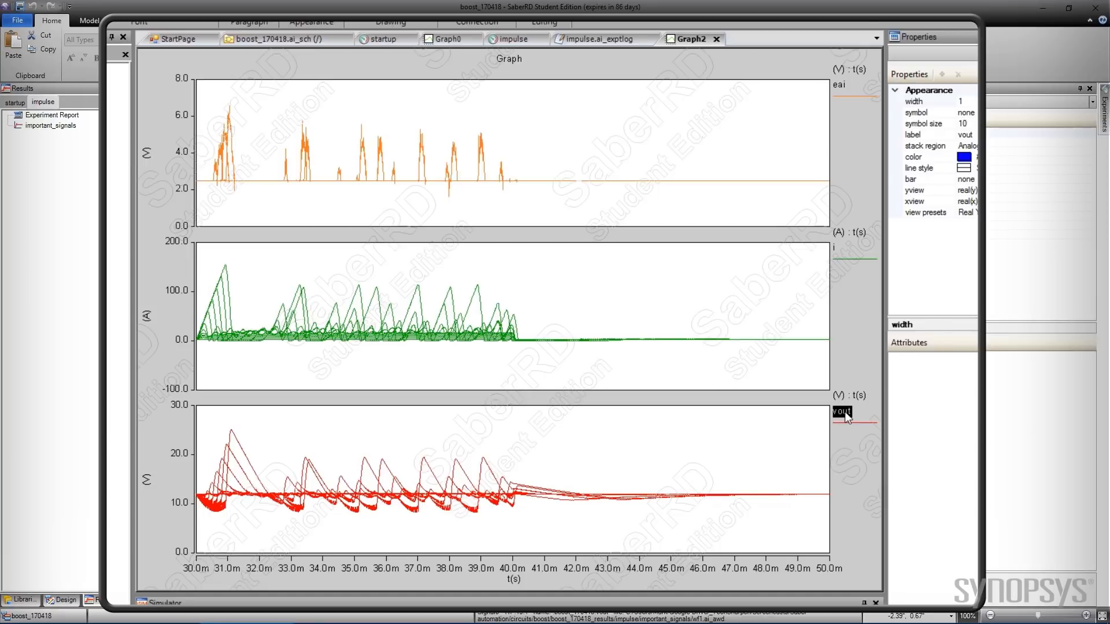
{"action": "right_click", "coordinate": [845, 411]}
{"action": "left_click", "coordinate": [879, 50]}
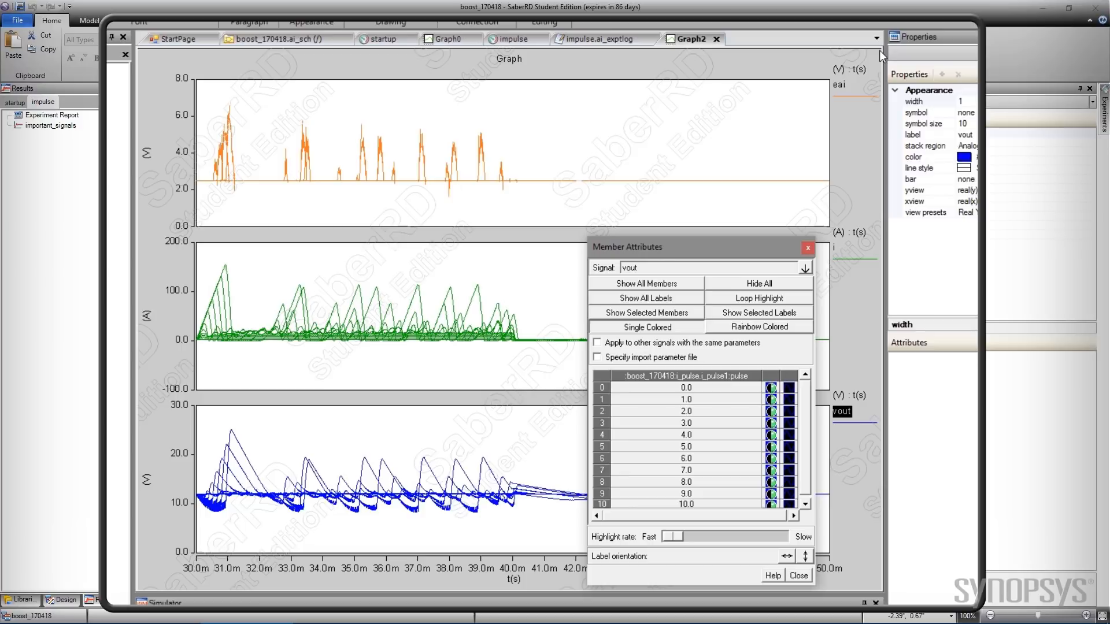
{"action": "left_click", "coordinate": [759, 283]}
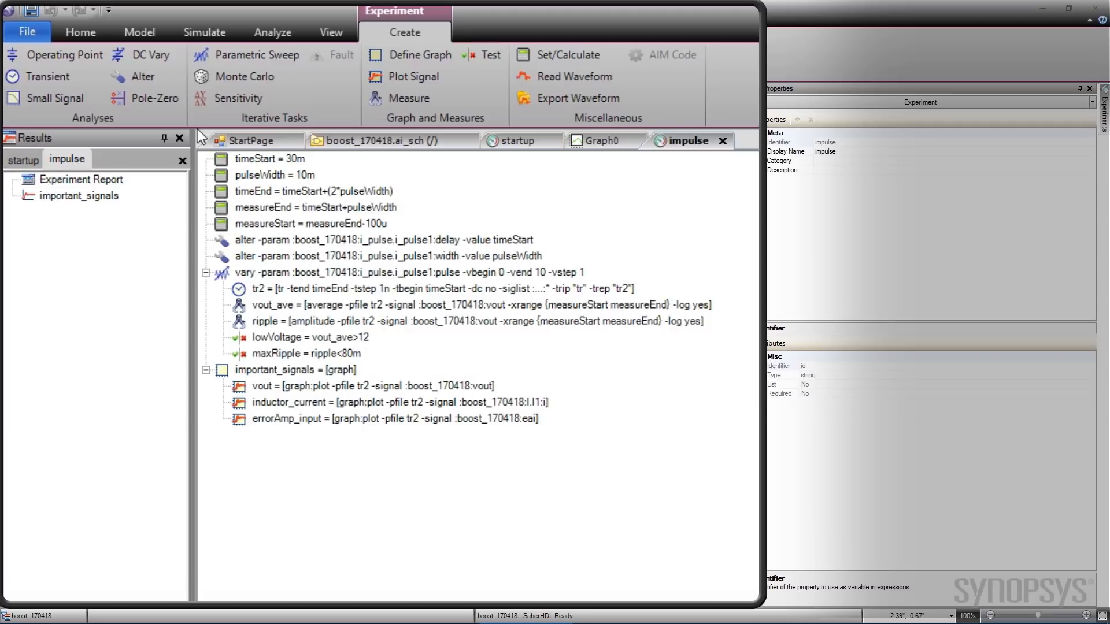
Step: Add a new measure to the impulse experiment after the parametric sweep, outside its loop and before the important_signals graph
{"action": "left_click", "coordinate": [233, 275]}
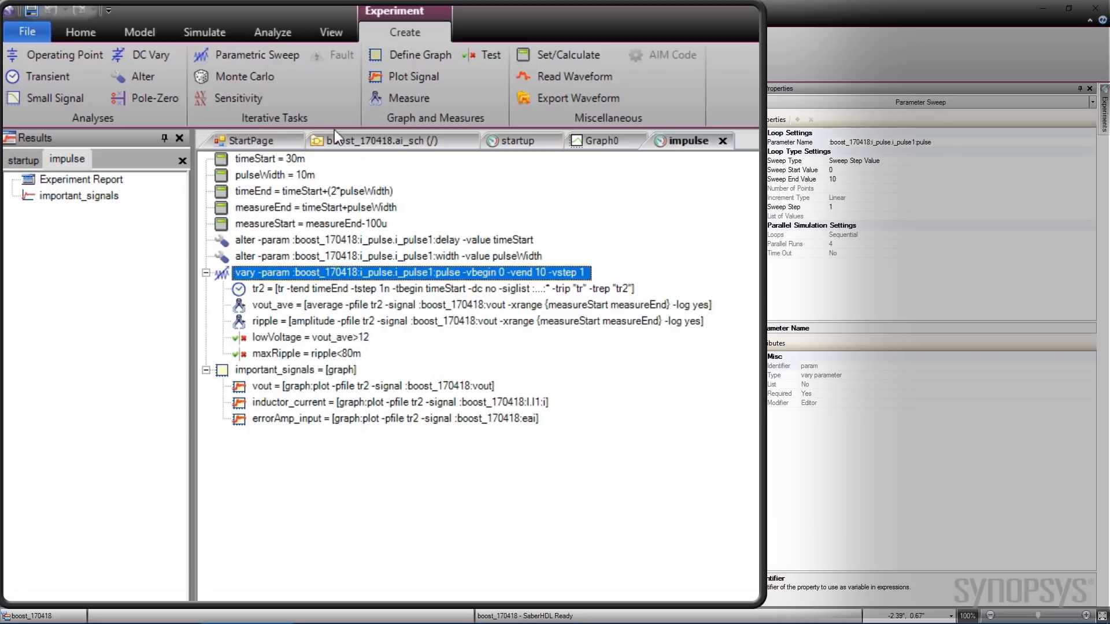
{"action": "left_click", "coordinate": [376, 96]}
{"action": "left_click_drag", "start_coordinate": [246, 371], "coordinate": [254, 383]}
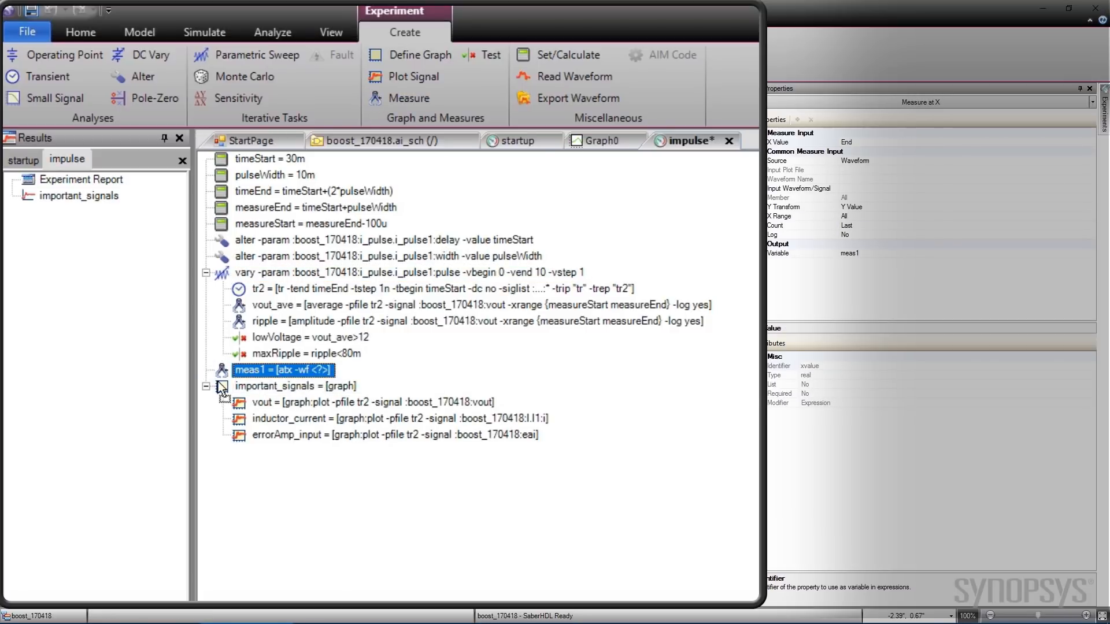
Step: Set the new measure's input signal to vout from the boost_170418 design hierarchy, using the tr2 plot file
{"action": "left_click", "coordinate": [321, 370]}
{"action": "left_click", "coordinate": [369, 418]}
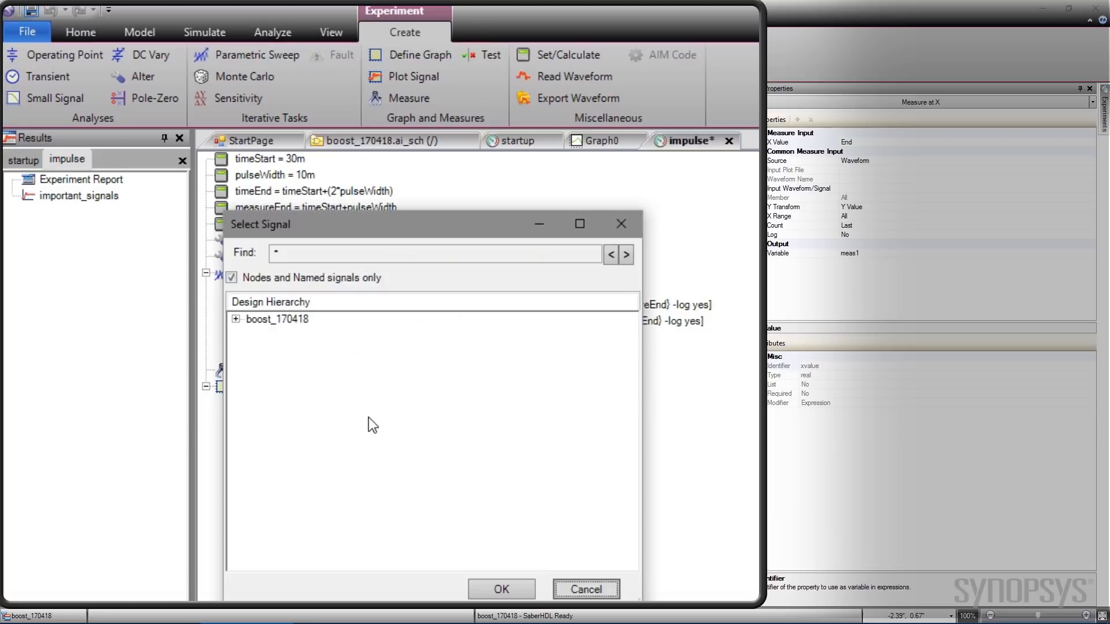
{"action": "left_click", "coordinate": [235, 319]}
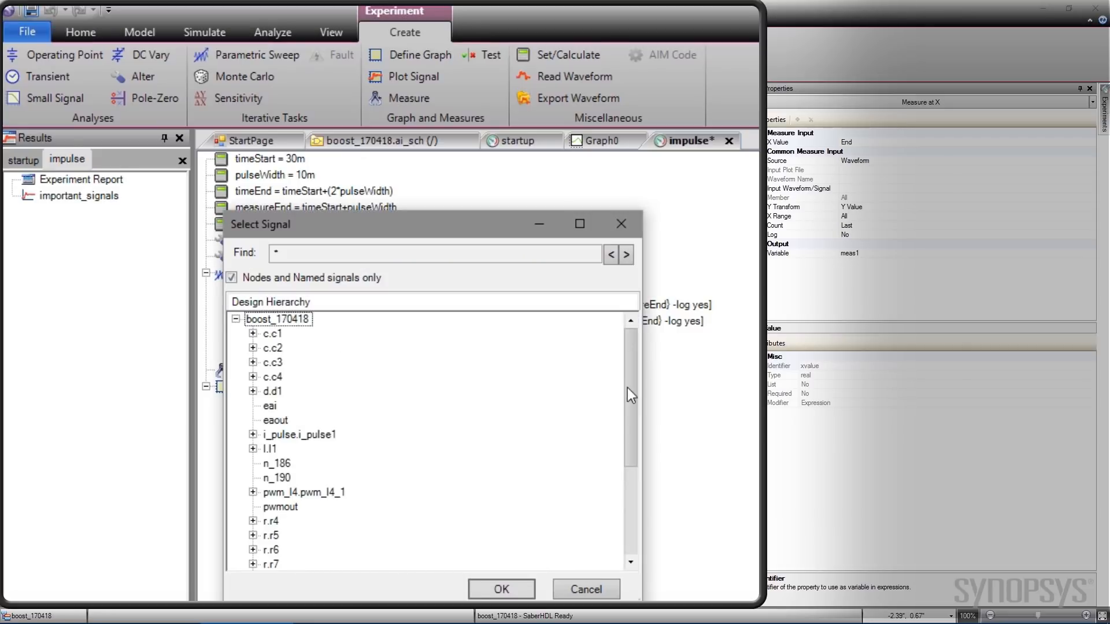
{"action": "left_click_drag", "start_coordinate": [627, 387], "coordinate": [622, 504]}
{"action": "left_click", "coordinate": [275, 520]}
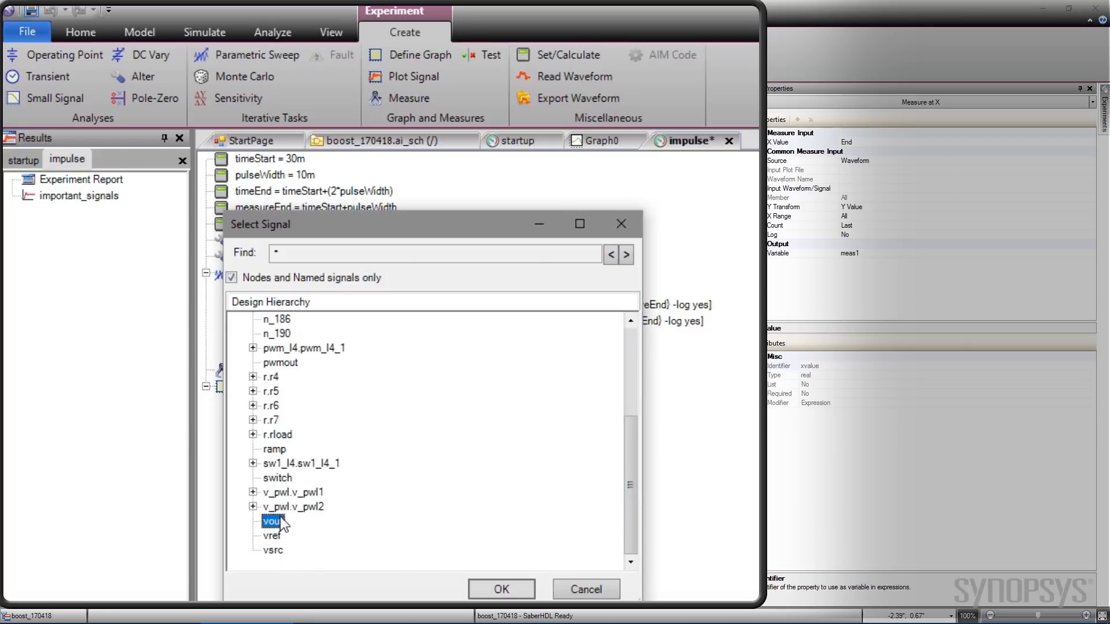
{"action": "left_click", "coordinate": [509, 587]}
{"action": "left_click", "coordinate": [509, 589]}
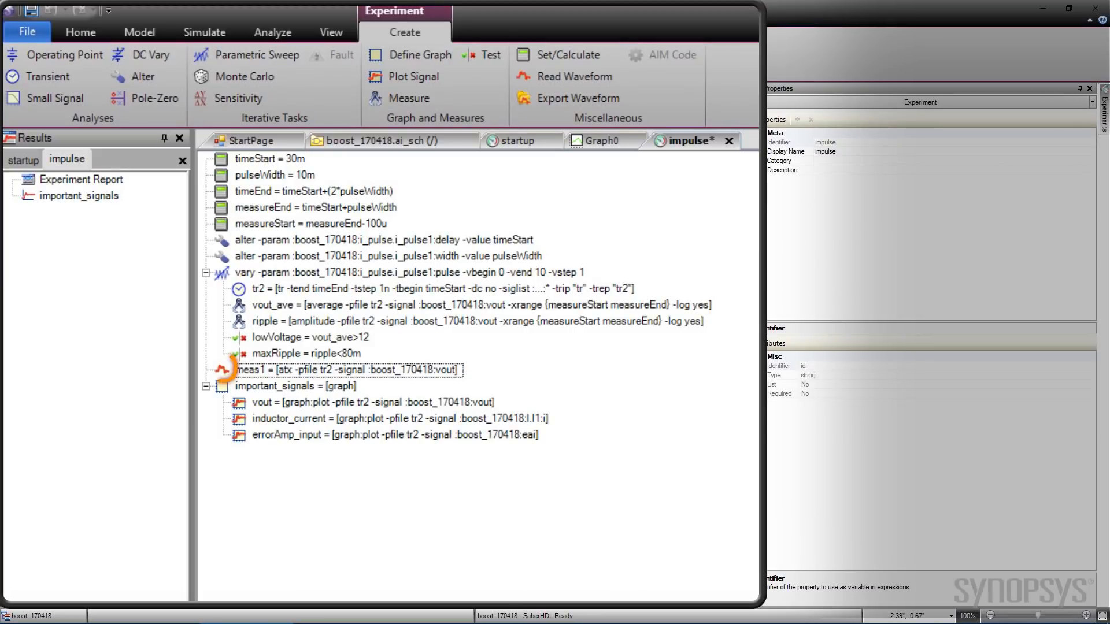